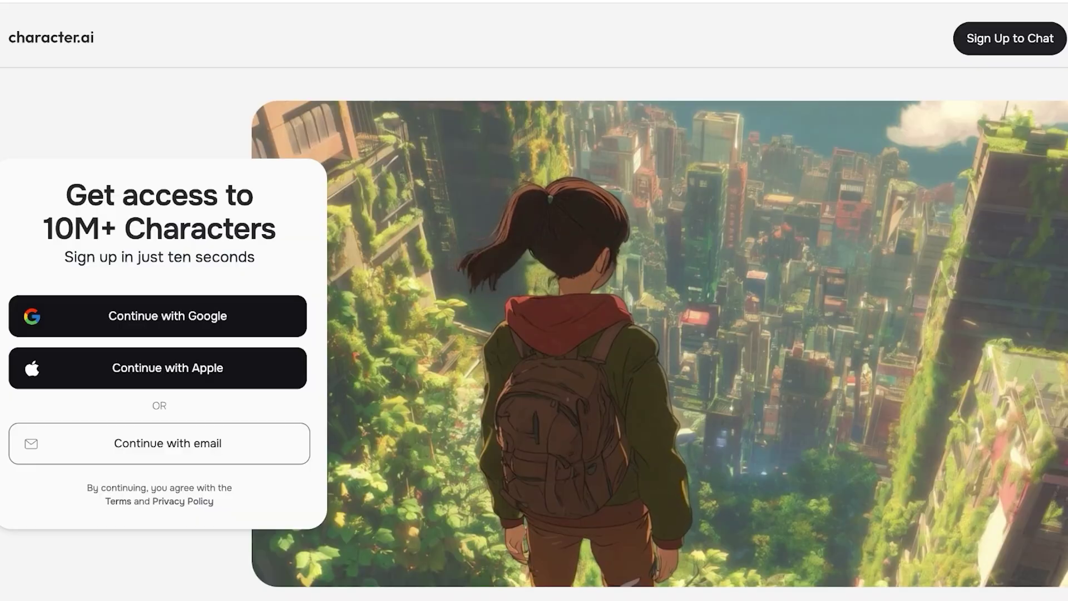
Start account sign-up from Sign Up to Chat and reach the empty birthday page
scroll(534, 333, "down", 1)
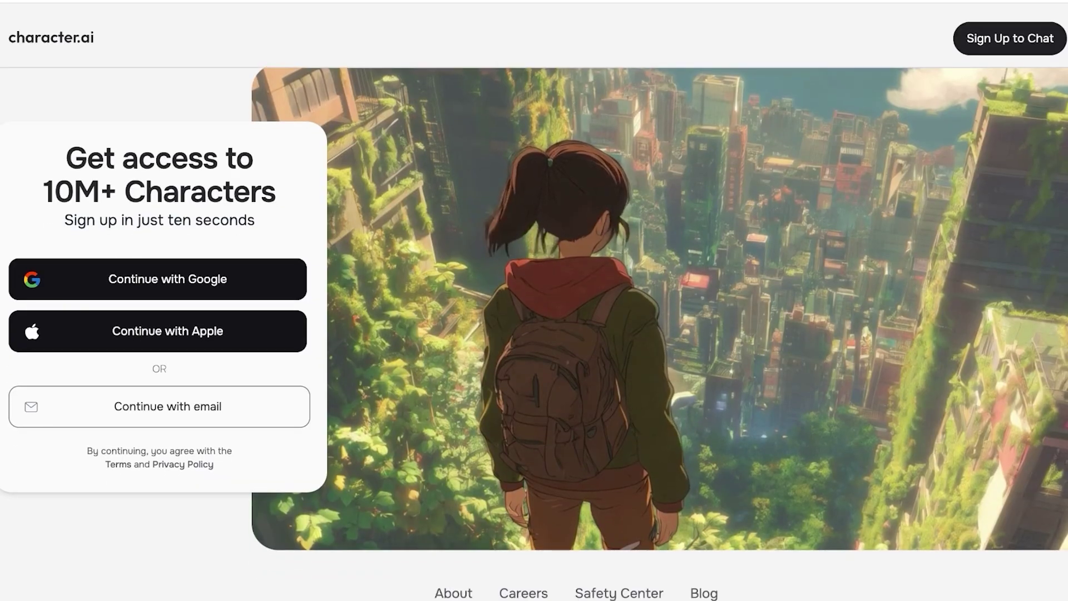
scroll(534, 334, "down", 1)
scroll(534, 333, "up", 2)
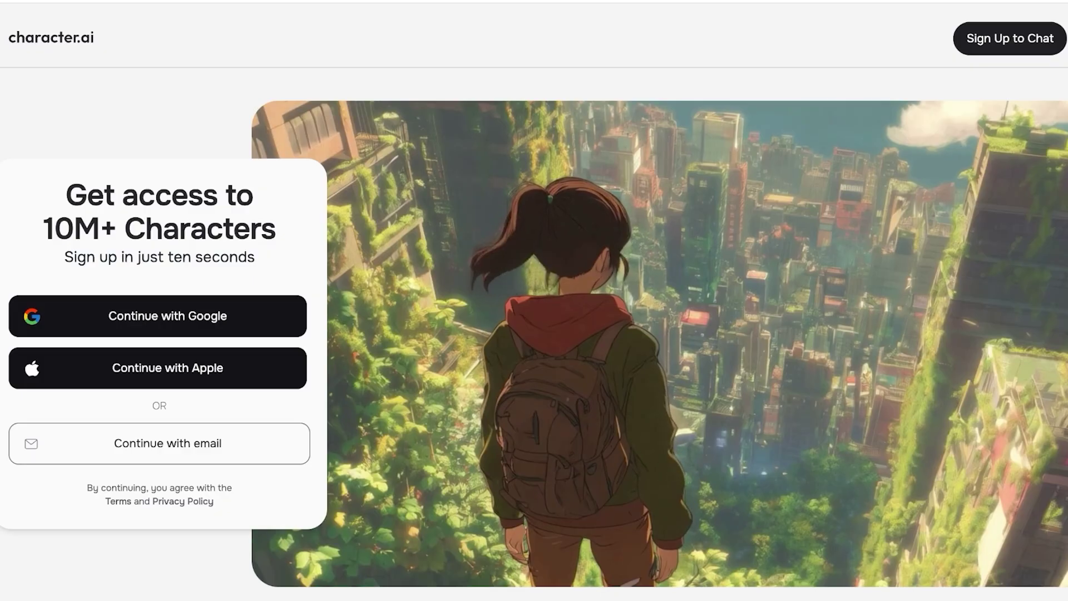
scroll(534, 333, "down", 2)
scroll(534, 333, "up", 2)
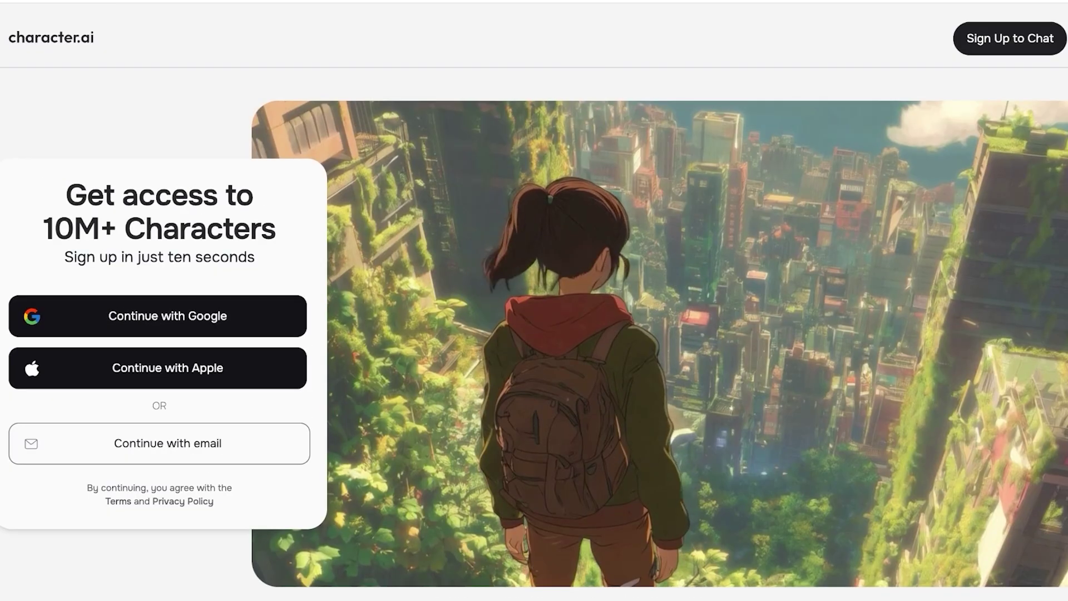
scroll(533, 334, "down", 2)
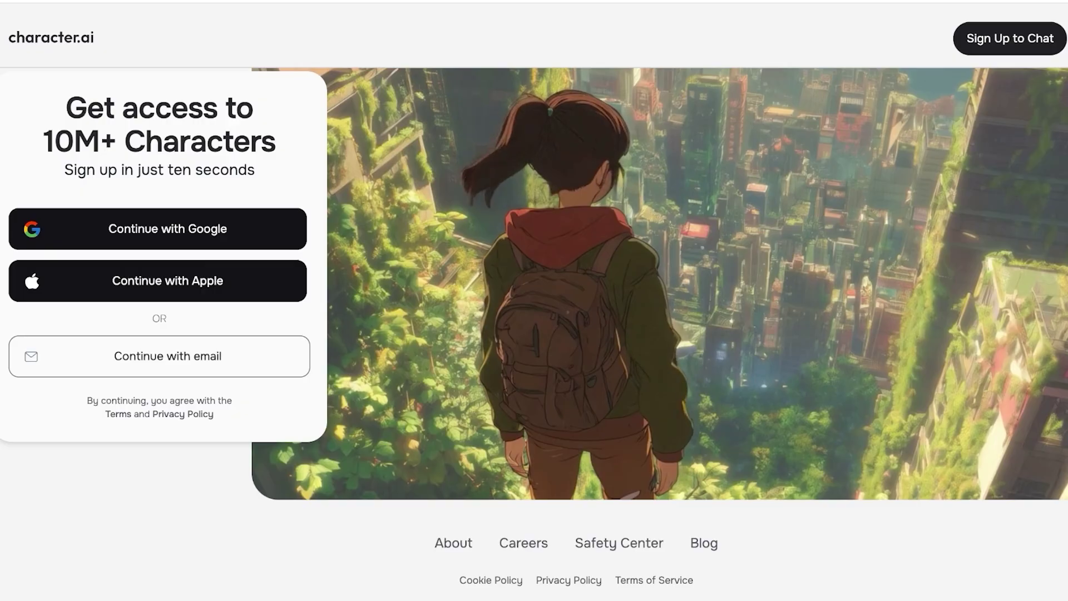
scroll(534, 334, "up", 2)
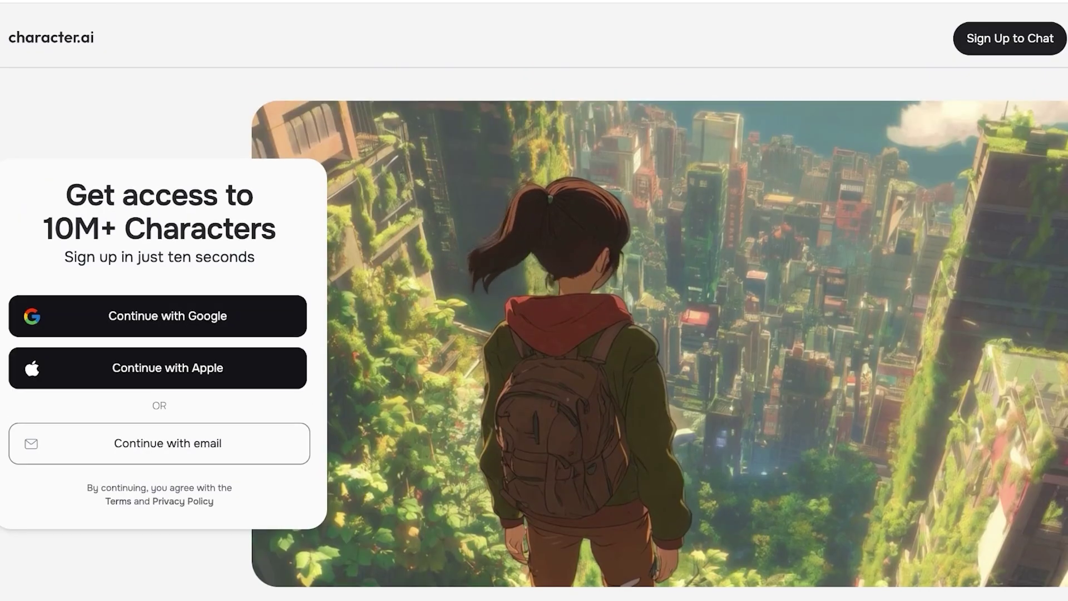
left_click(1010, 38)
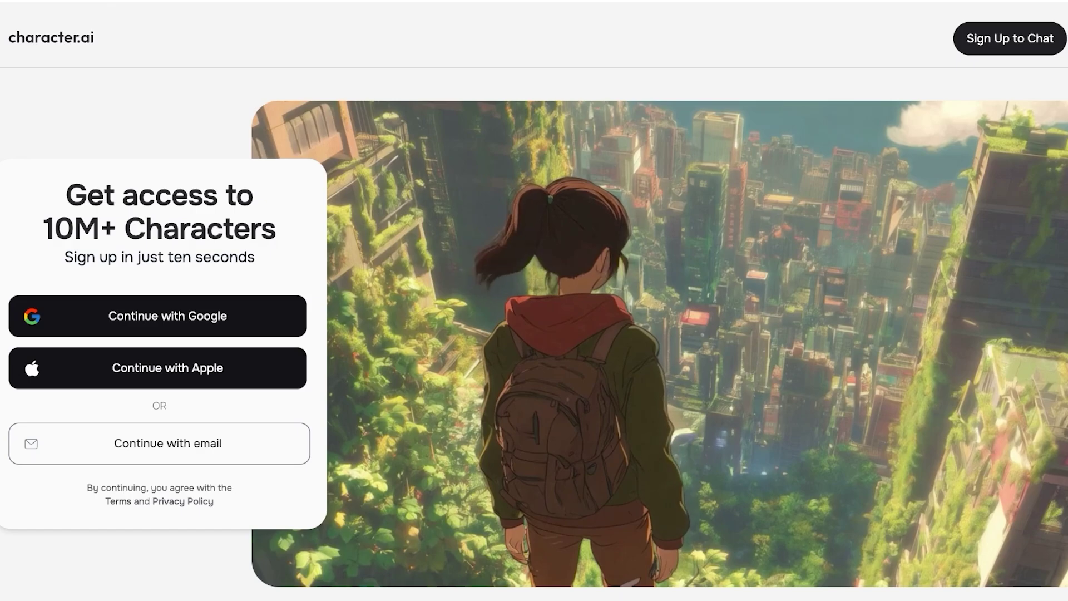
scroll(534, 327, "down", 2)
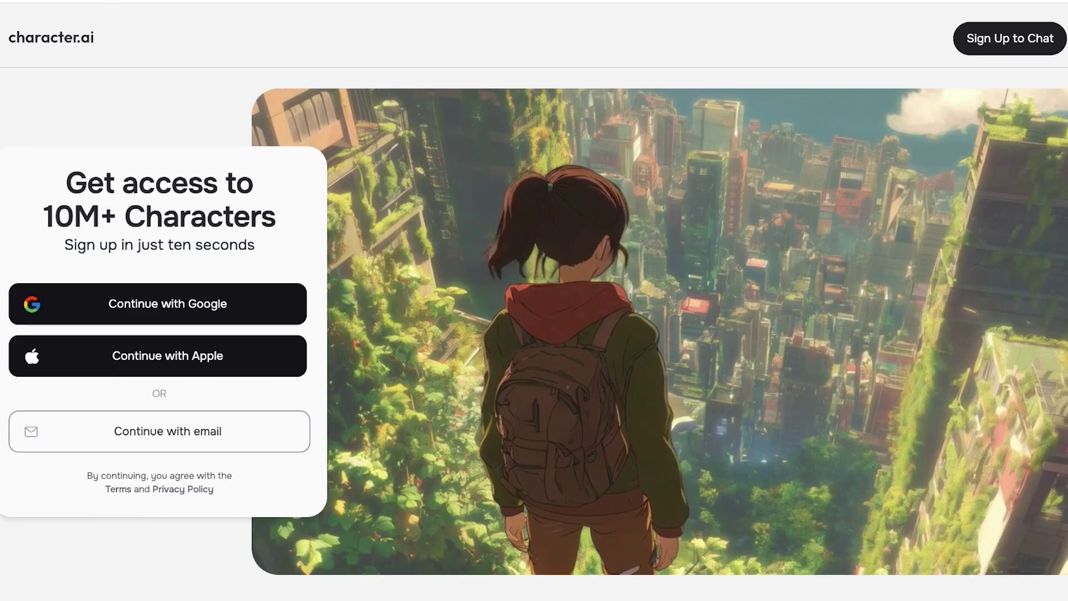
scroll(534, 327, "up", 2)
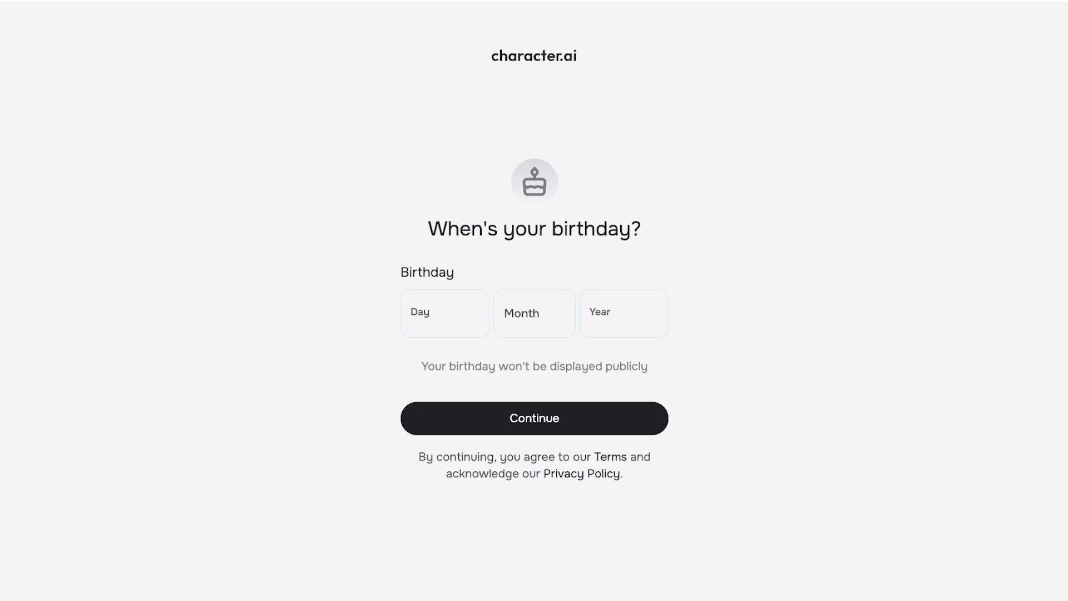
left_click(414, 316)
type("26")
key("Tab")
type("june")
key("Tab")
type("2002")
key("Return")
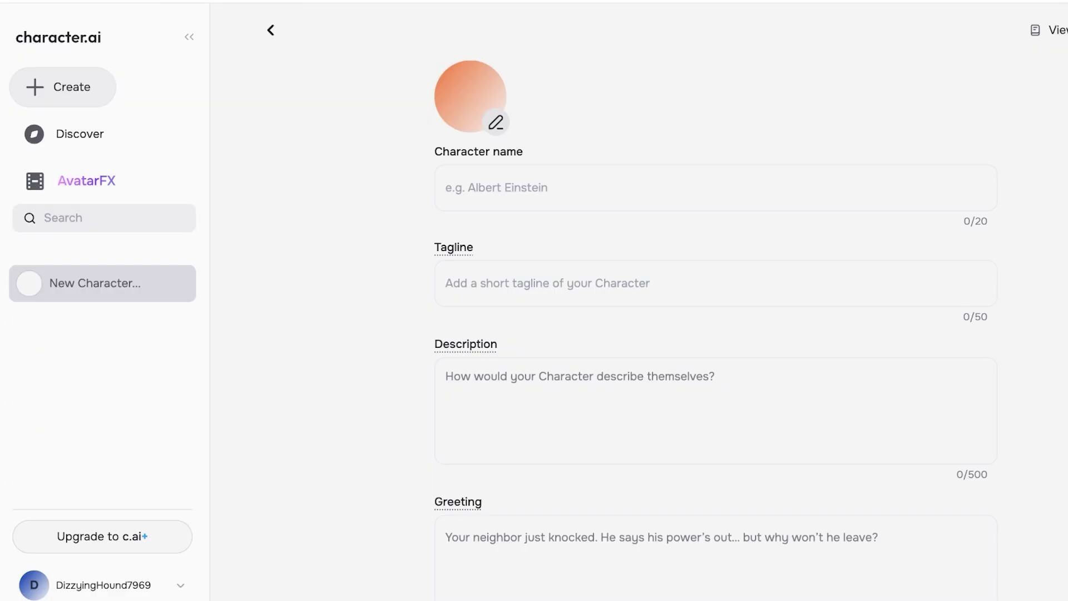
Leave the blank character form through the Create menu and go to Discover
scroll(711, 334, "down", 2)
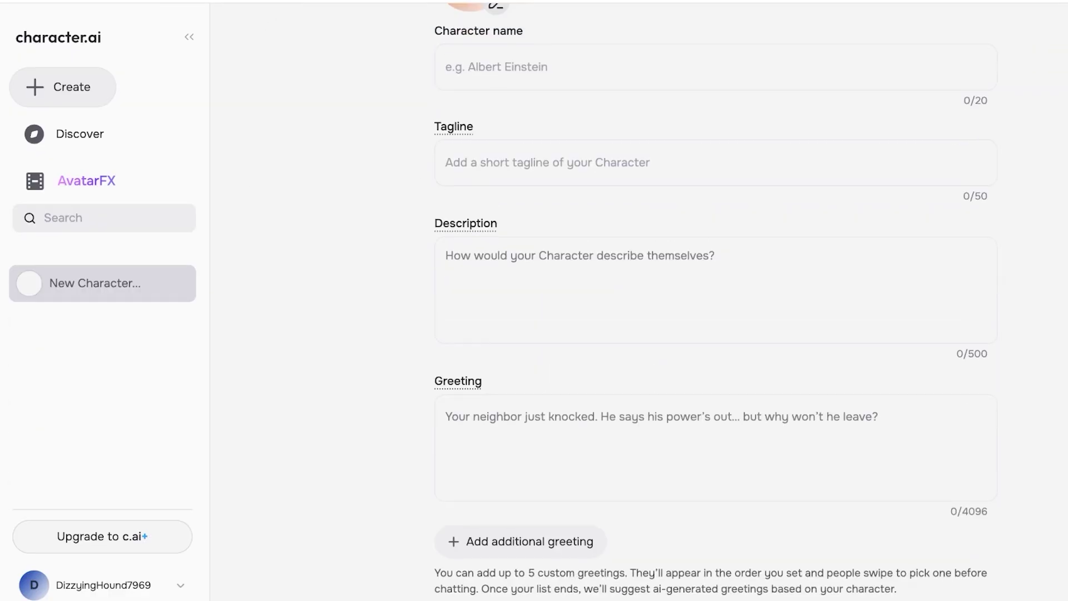
scroll(710, 333, "up", 2)
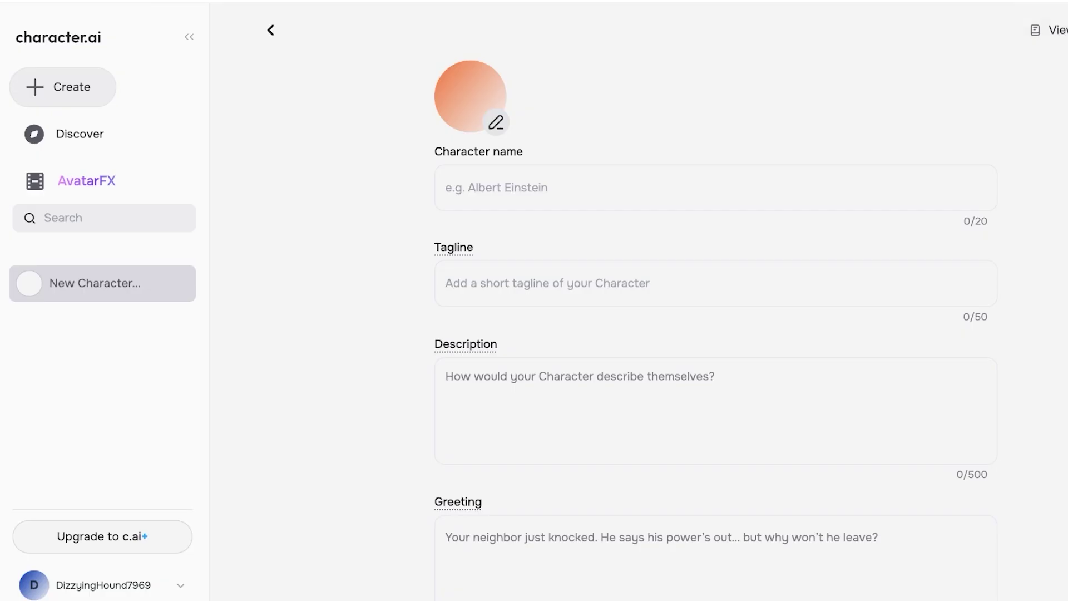
left_click(62, 86)
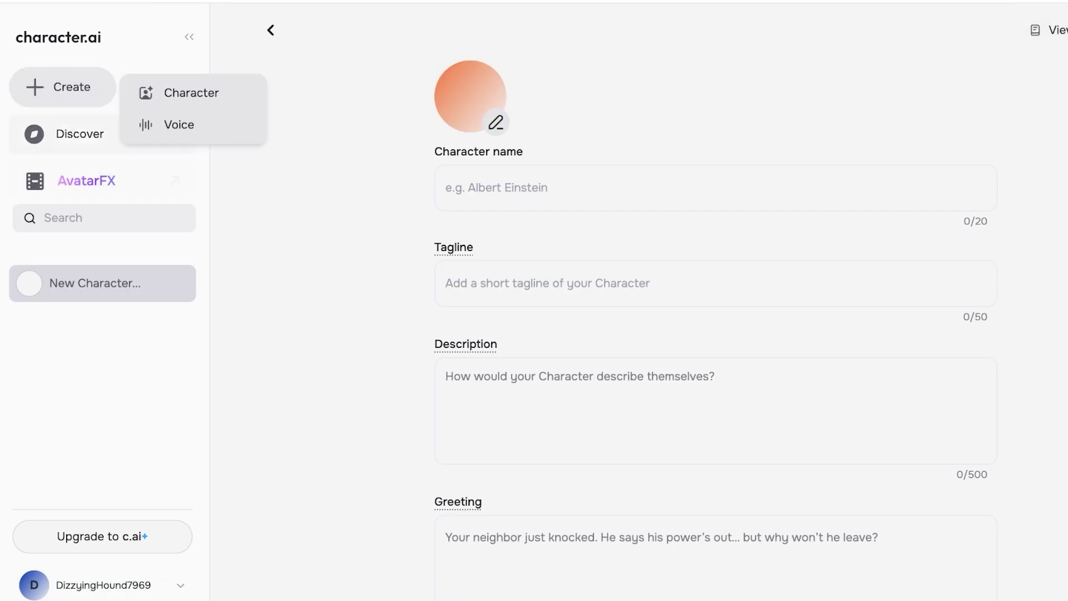
left_click(80, 134)
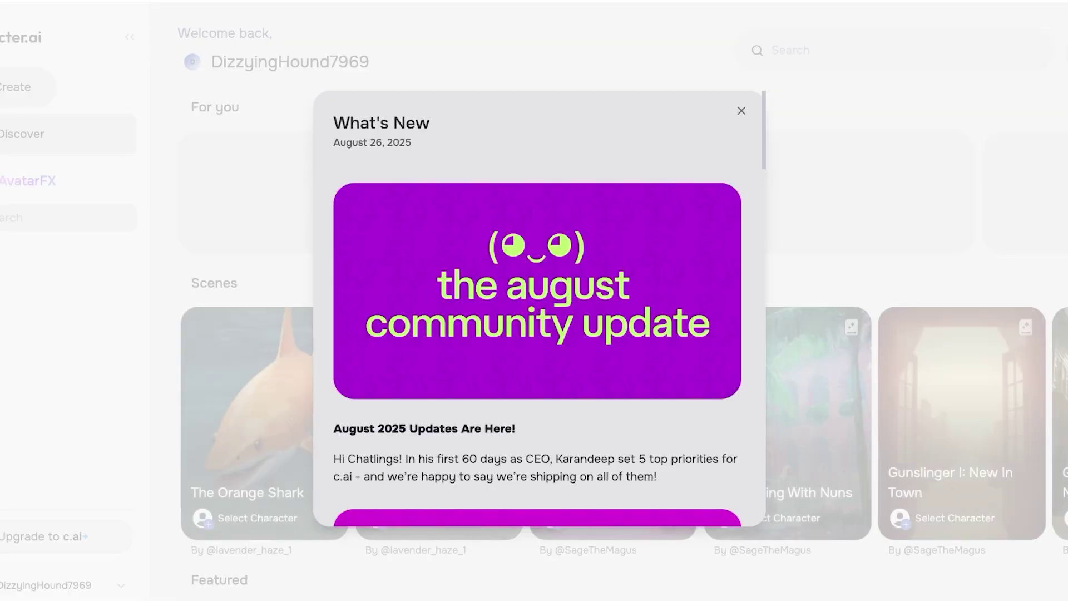
Close the What's New popup and scroll through the featured and popular characters
left_click(741, 110)
scroll(534, 300, "down", 8)
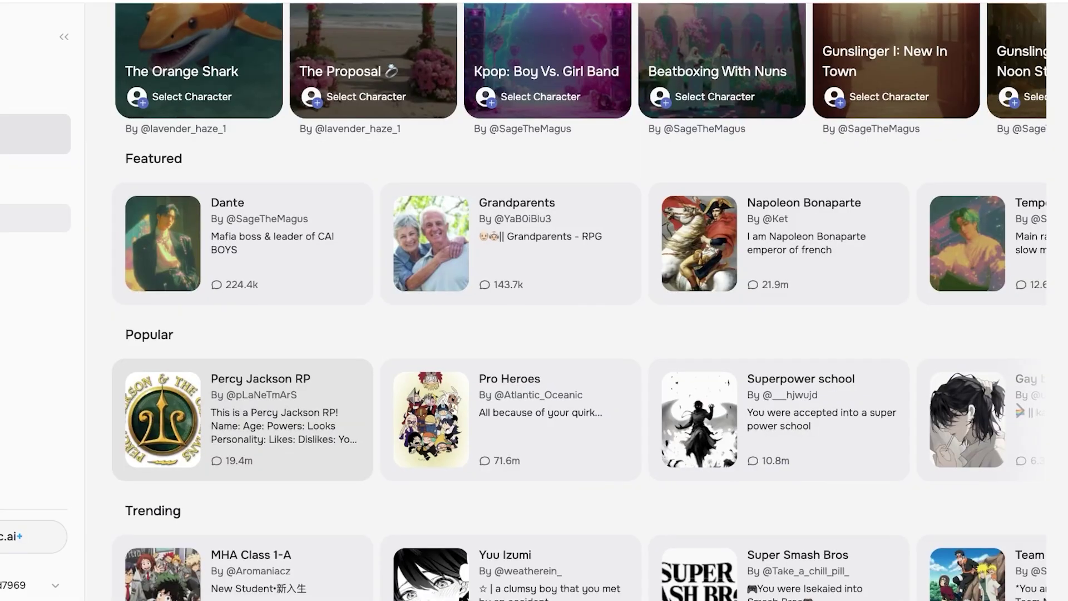
scroll(534, 300, "down", 2)
scroll(1019, 493, "up", 7)
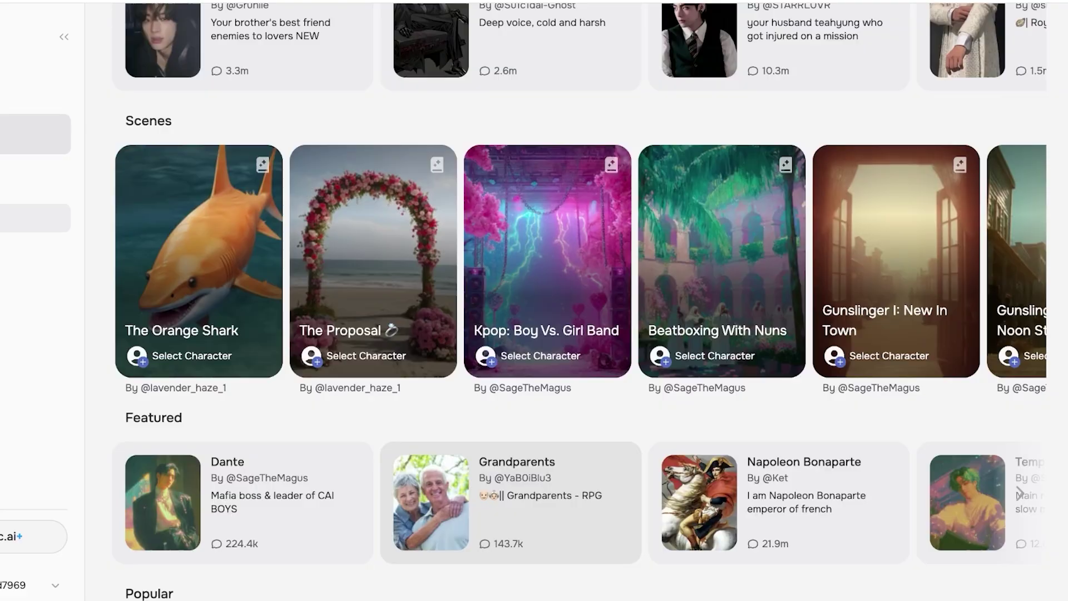
scroll(511, 500, "up", 3)
scroll(242, 311, "down", 6)
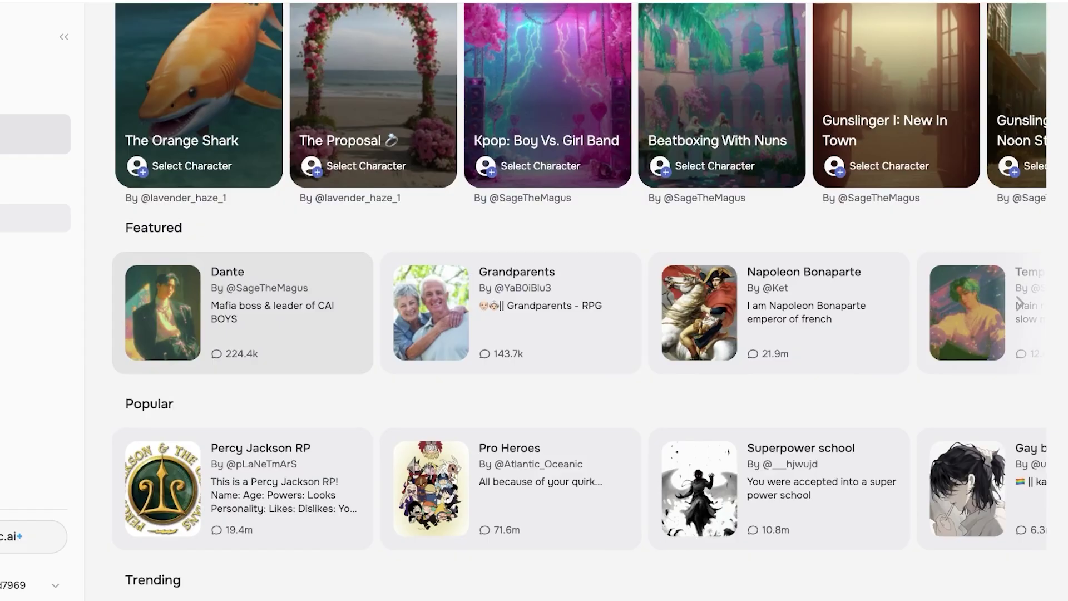
scroll(778, 311, "down", 3)
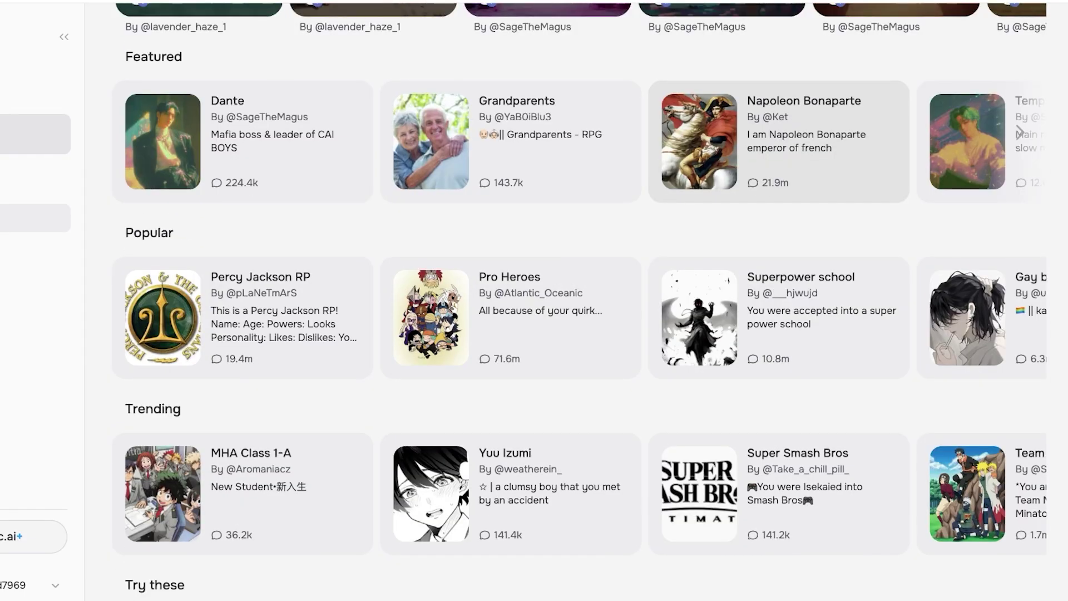
scroll(510, 317, "down", 3)
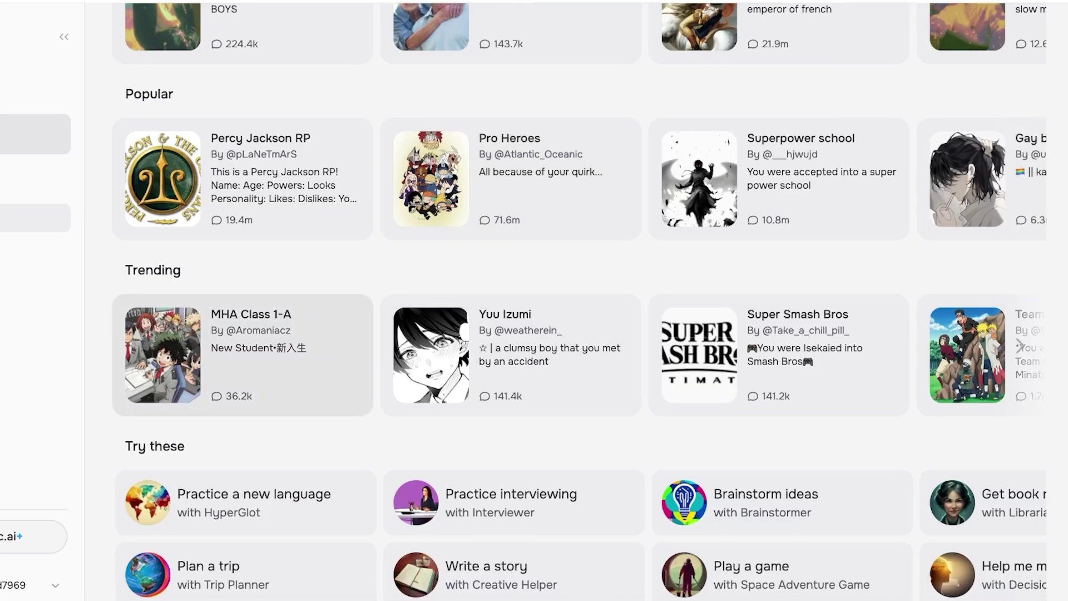
scroll(510, 278, "down", 7)
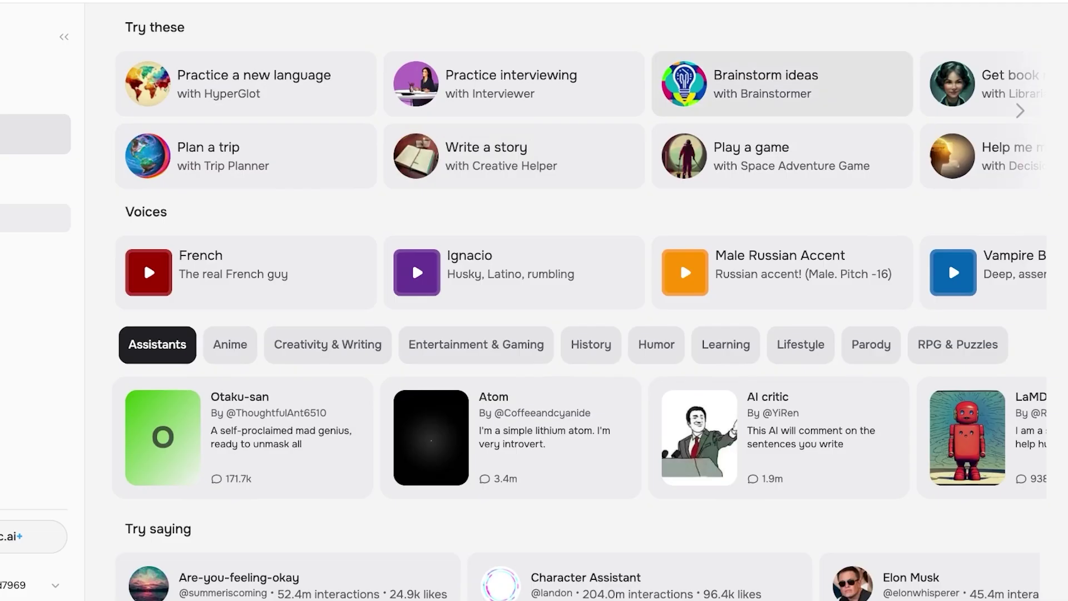
scroll(779, 167, "up", 2)
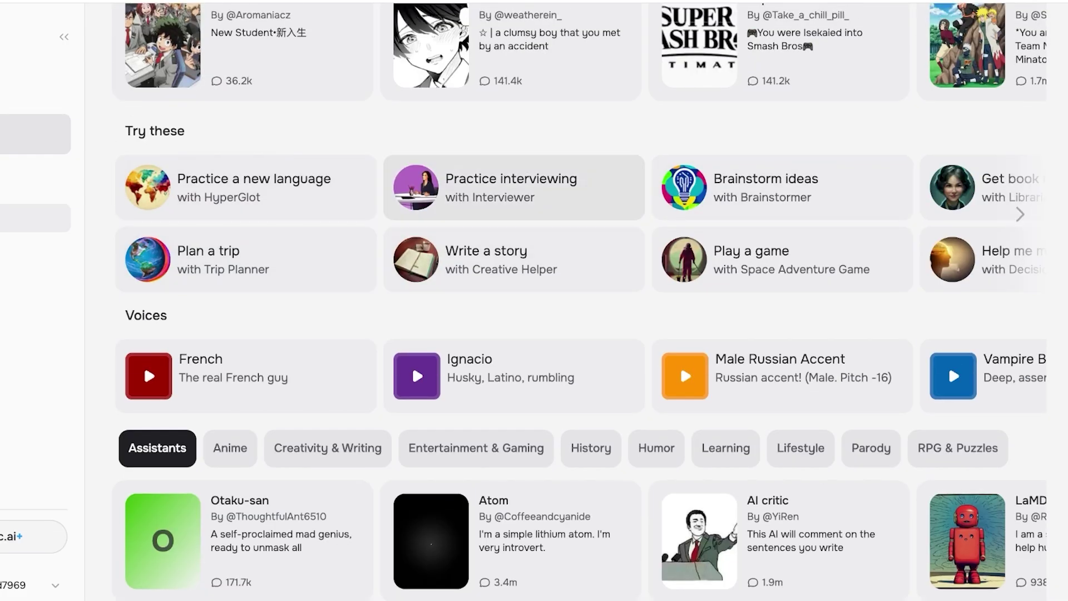
scroll(578, 301, "down", 10)
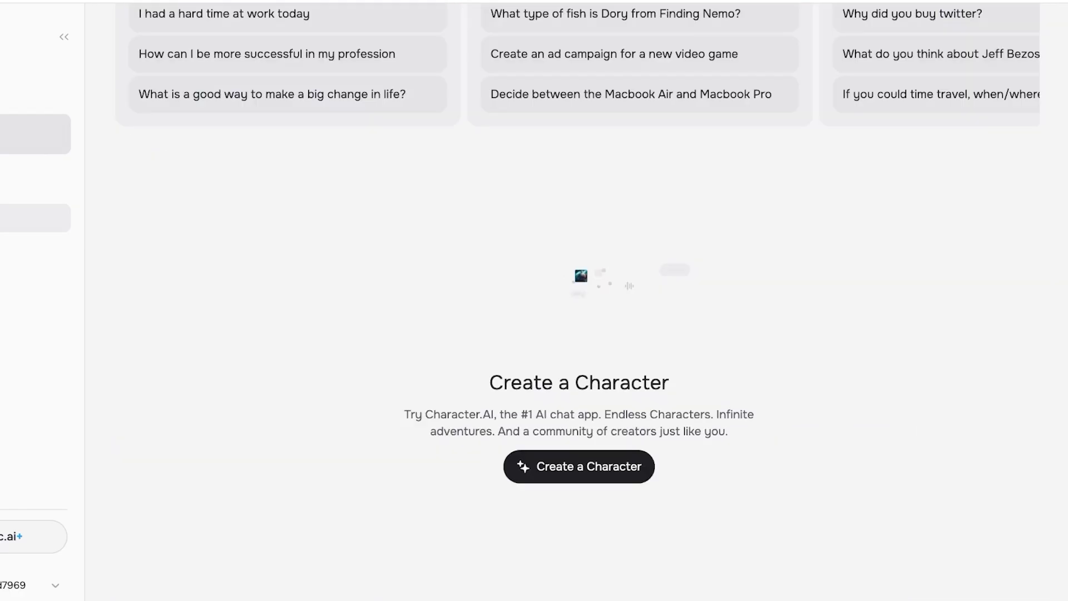
scroll(578, 300, "up", 10)
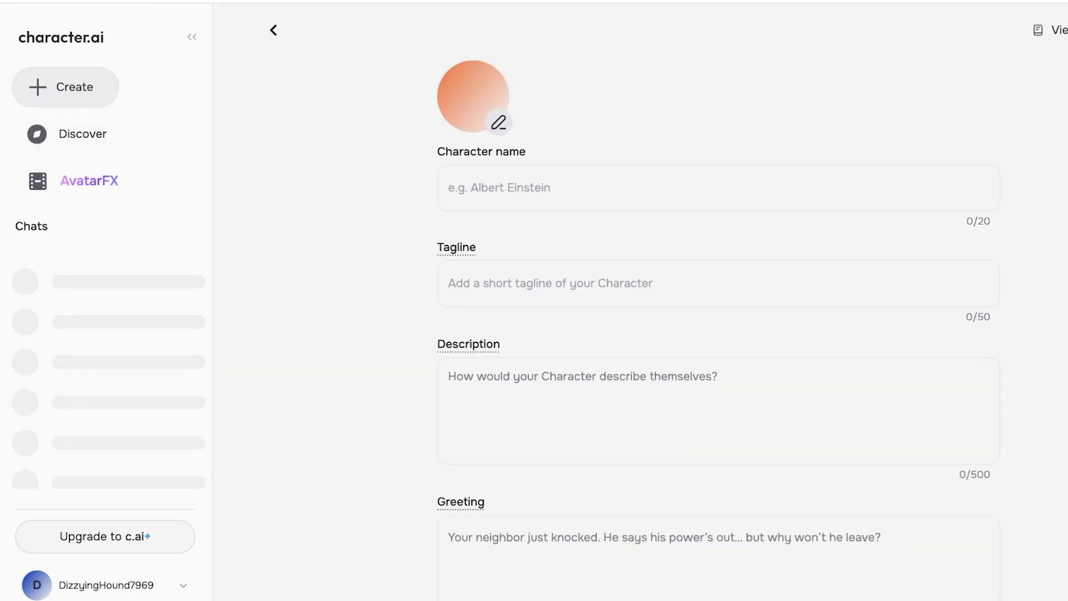
Upload a Naruto avatar image and enter 'Naruto' as the character name
left_click(498, 122)
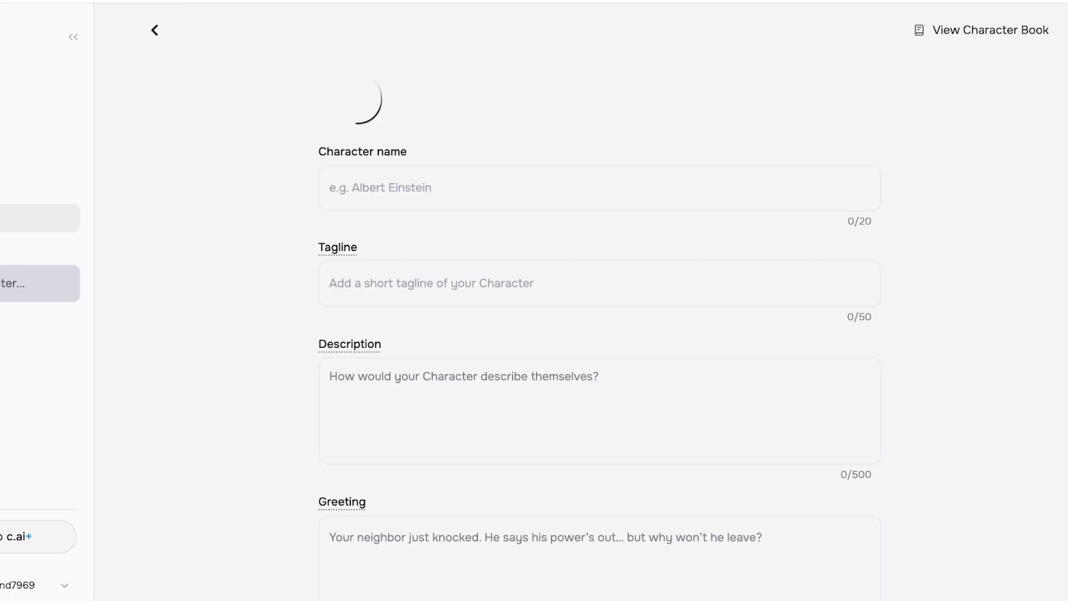
type("Naru")
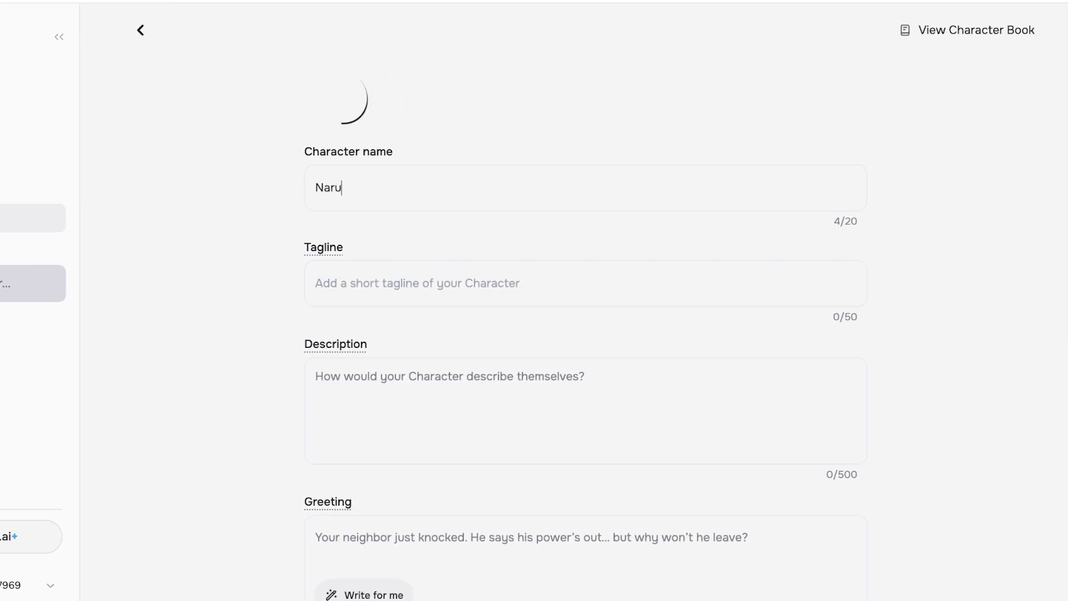
type("to")
left_click(335, 343)
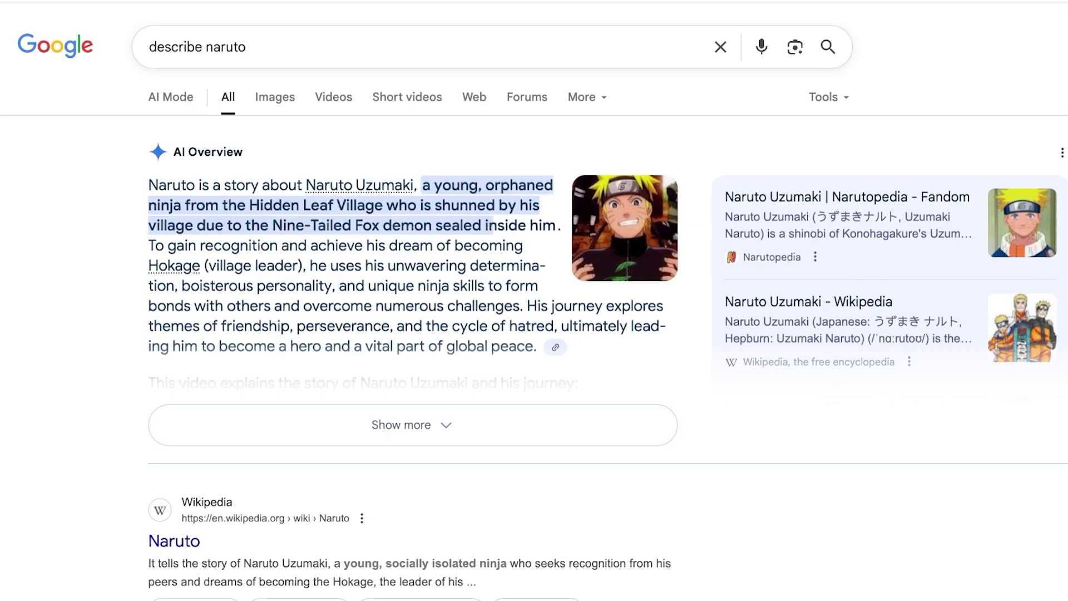
Select the AI Overview passage describing Naruto as an orphaned Hidden Leaf Village ninja
left_click_drag(353, 185, 324, 311)
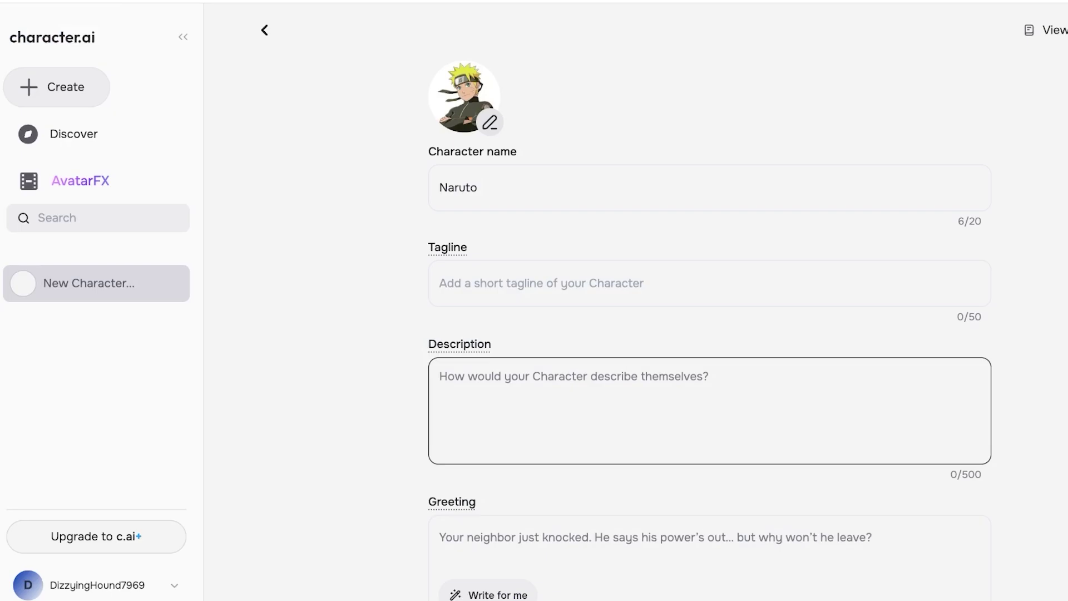
Paste the copied Naruto summary as the description and set the greeting 'Hi, im a fox'
type("a young, orphaned ninja from the Hidden Leaf Village who is shunned by his village due to the Nine-Tailed Fox demon sealed inside him. To gain recognition and achieve his dream of becoming Hokage (village leader), he uses his unwavering determination, boisterous personality, and unique ninja skills to form bonds with others and overcome numerous challenges. His journey explores themes of friendship, perseverance,")
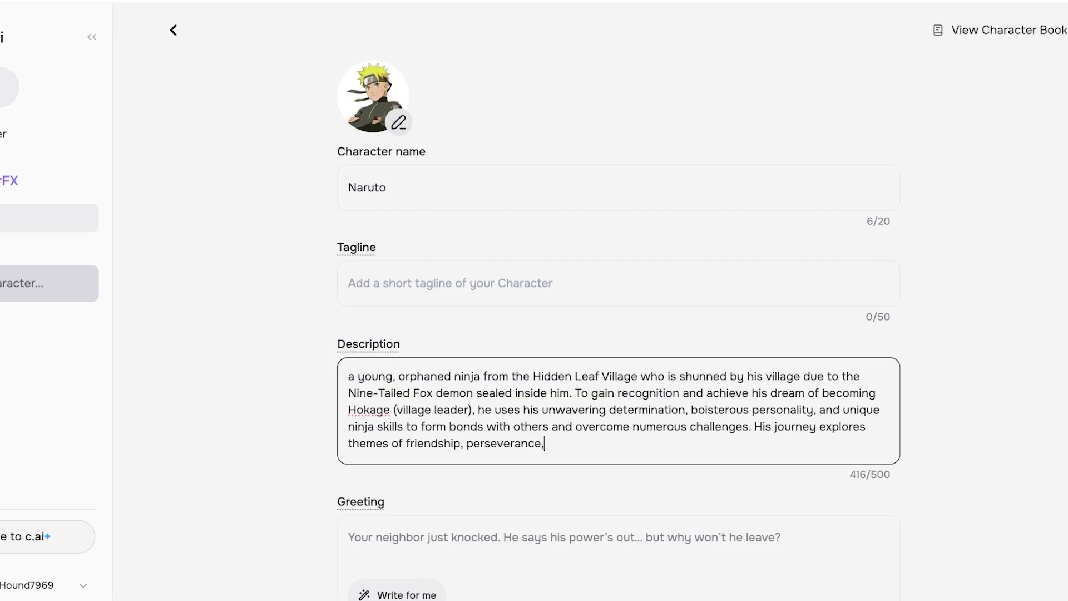
scroll(593, 300, "down", 3)
key("Tab")
type("Hi,")
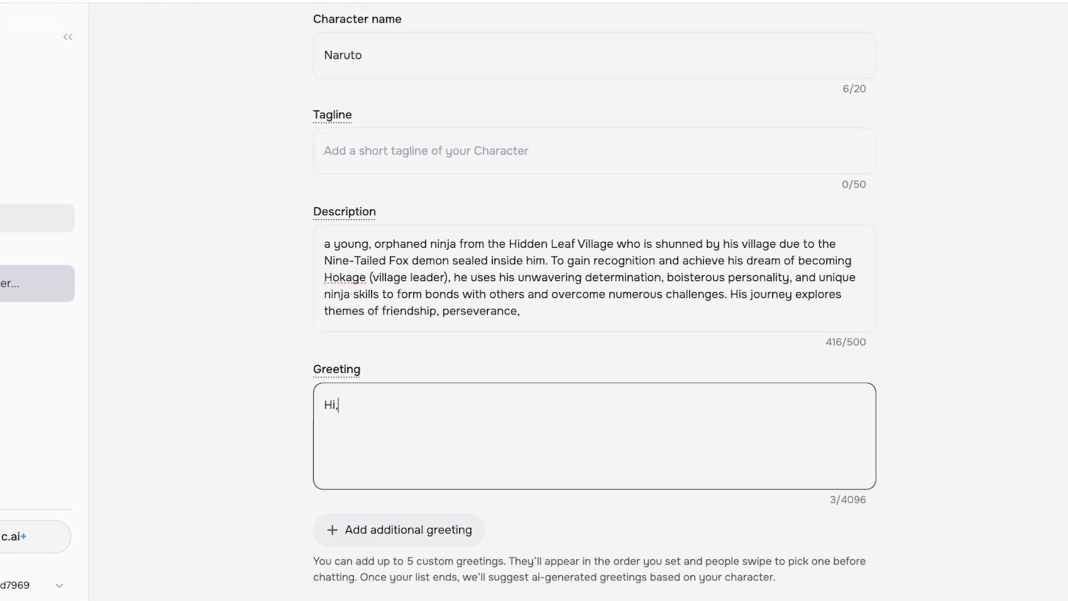
type(" im a fox")
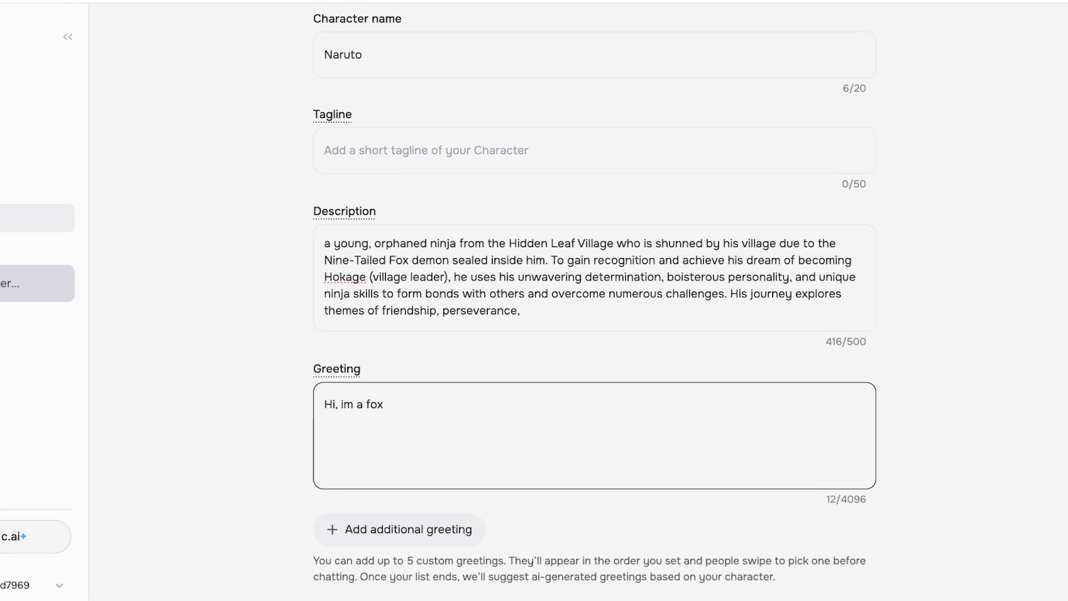
scroll(400, 339, "down", 3)
scroll(415, 264, "down", 2)
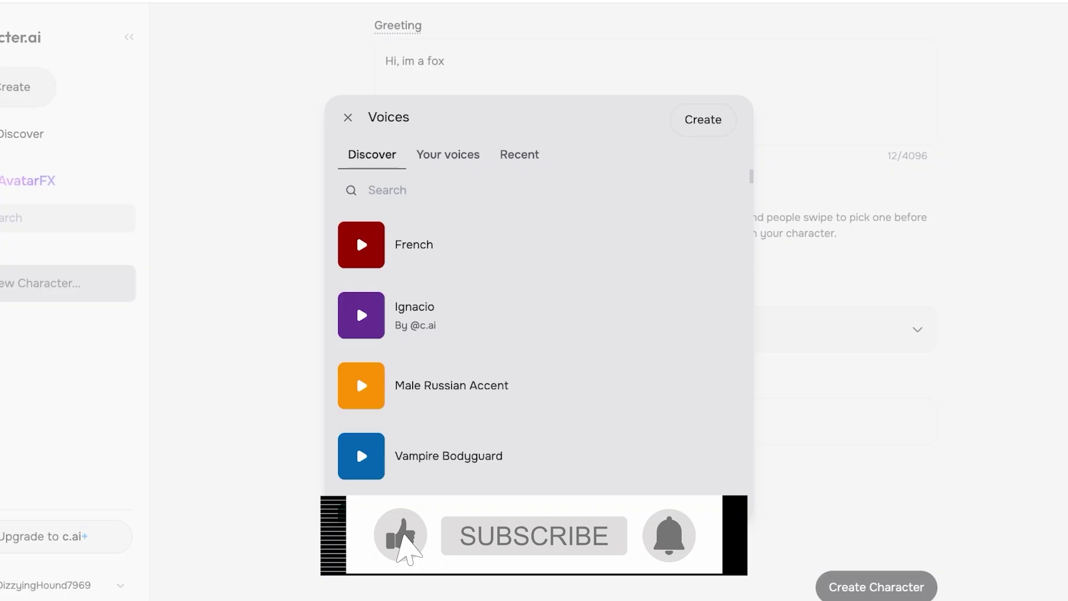
Preview the Robot and Male Russian Accent voices in the Voices list
scroll(537, 334, "down", 1)
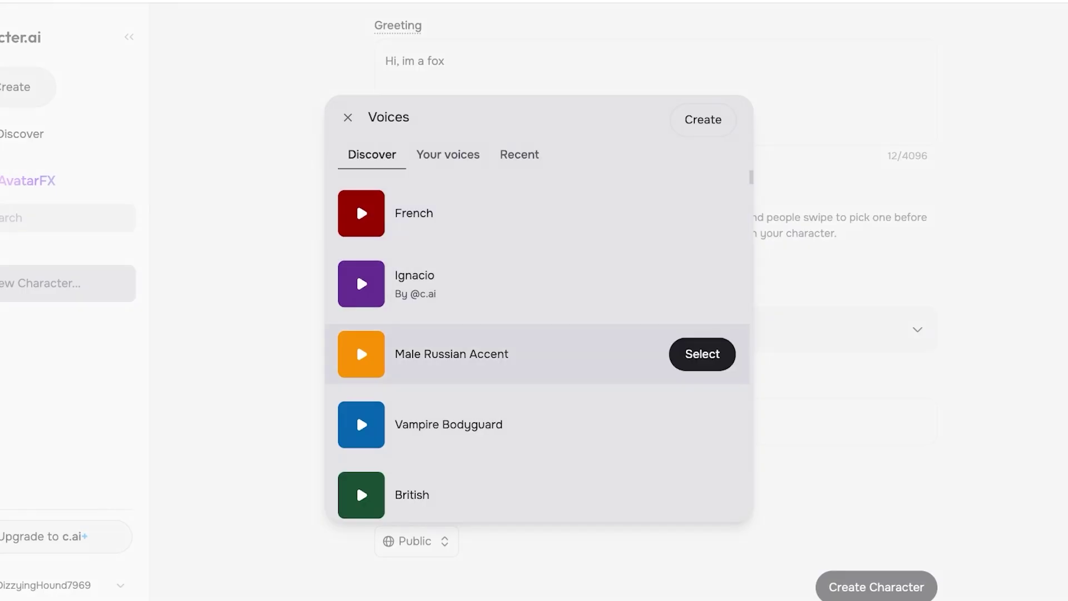
scroll(356, 389, "down", 2)
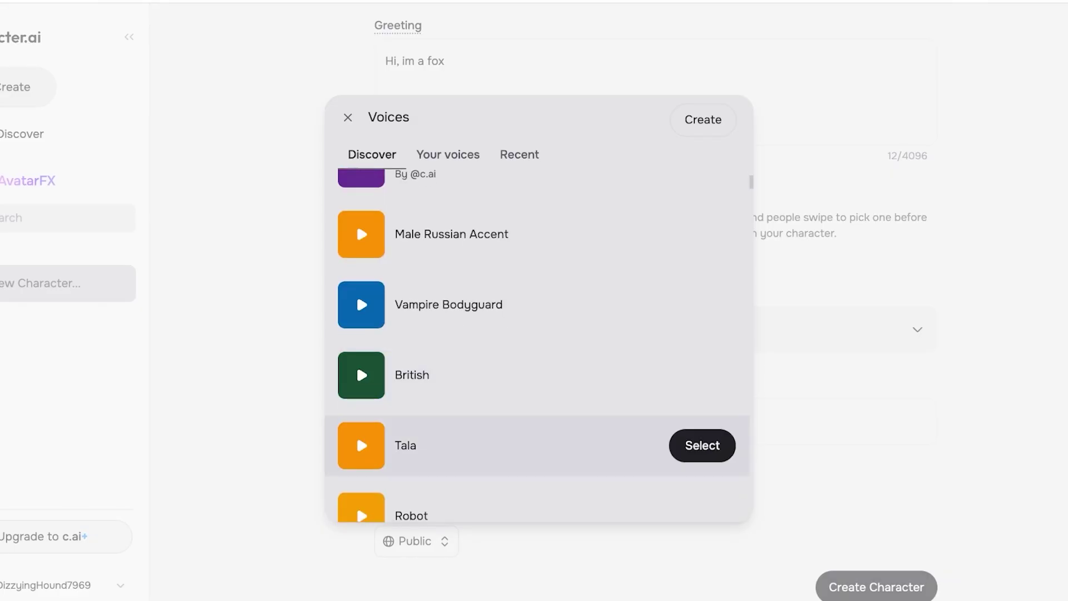
scroll(356, 334, "down", 2)
scroll(356, 333, "down", 10)
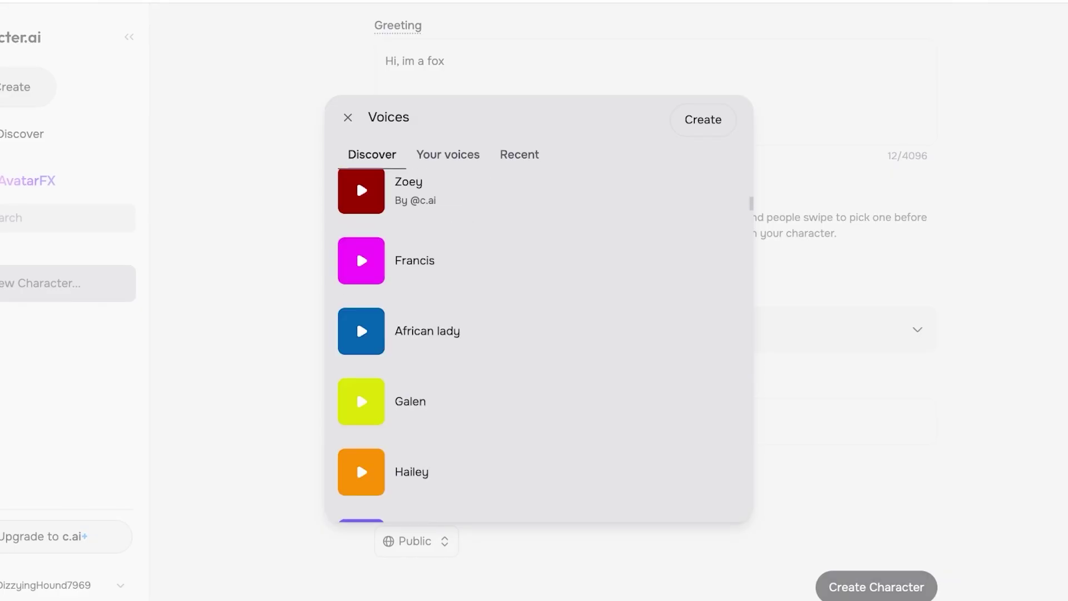
scroll(356, 395, "down", 3)
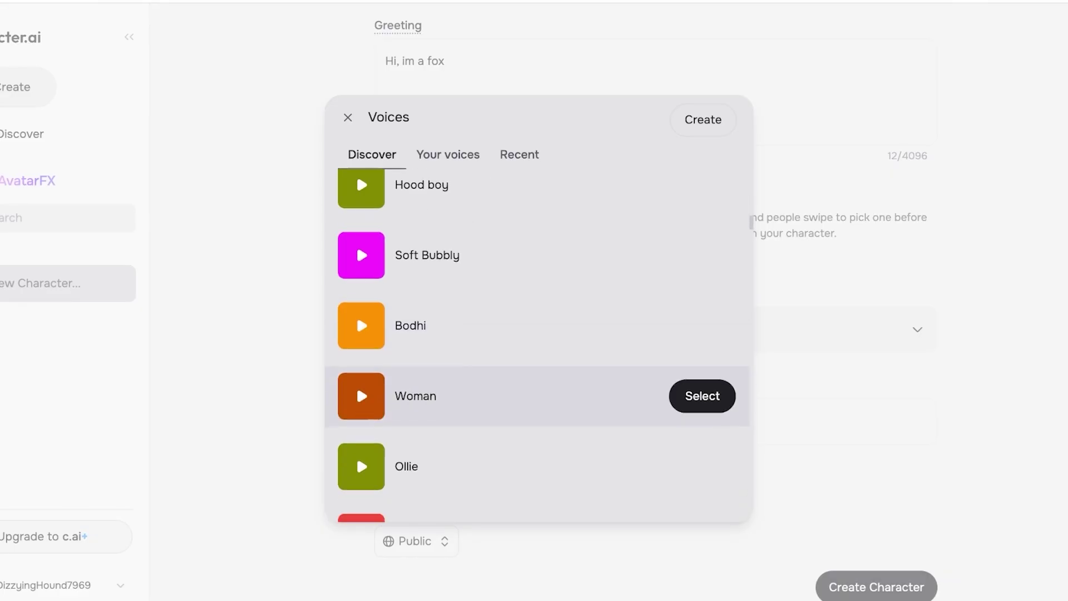
scroll(356, 409, "up", 6)
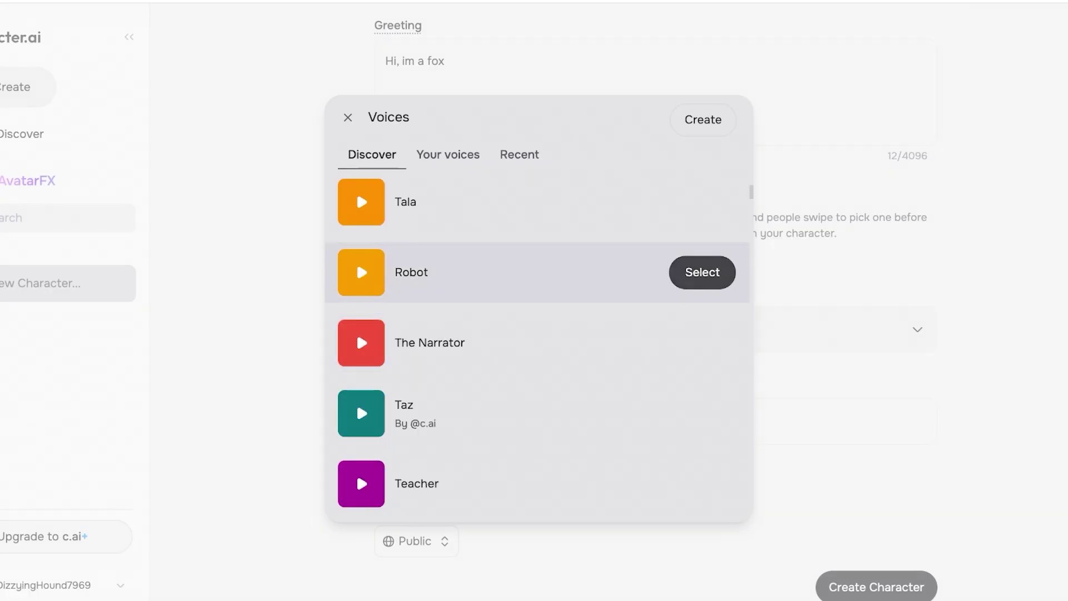
left_click(361, 272)
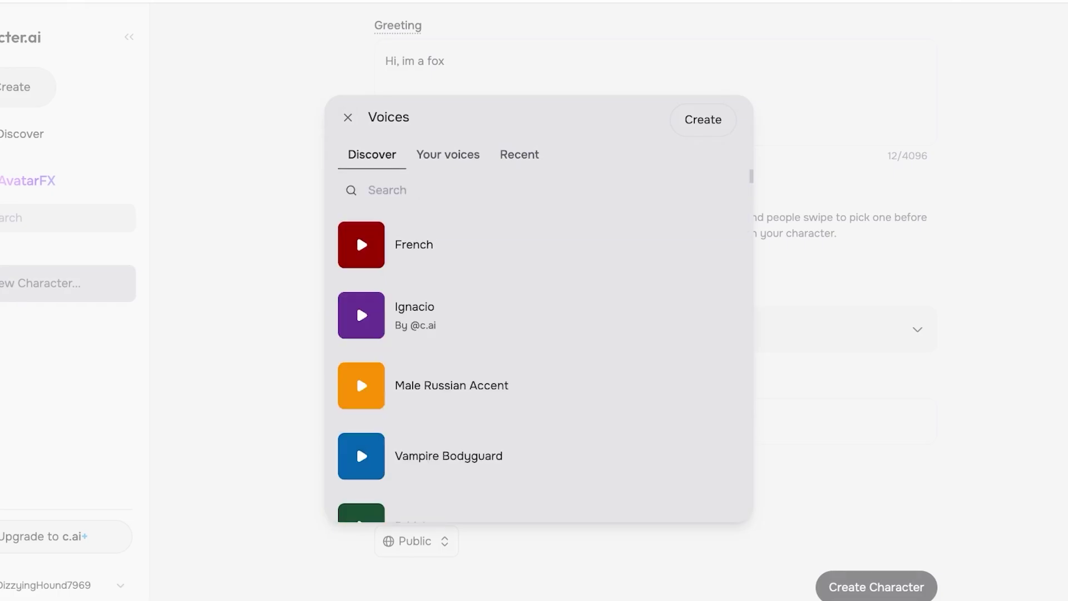
left_click(360, 385)
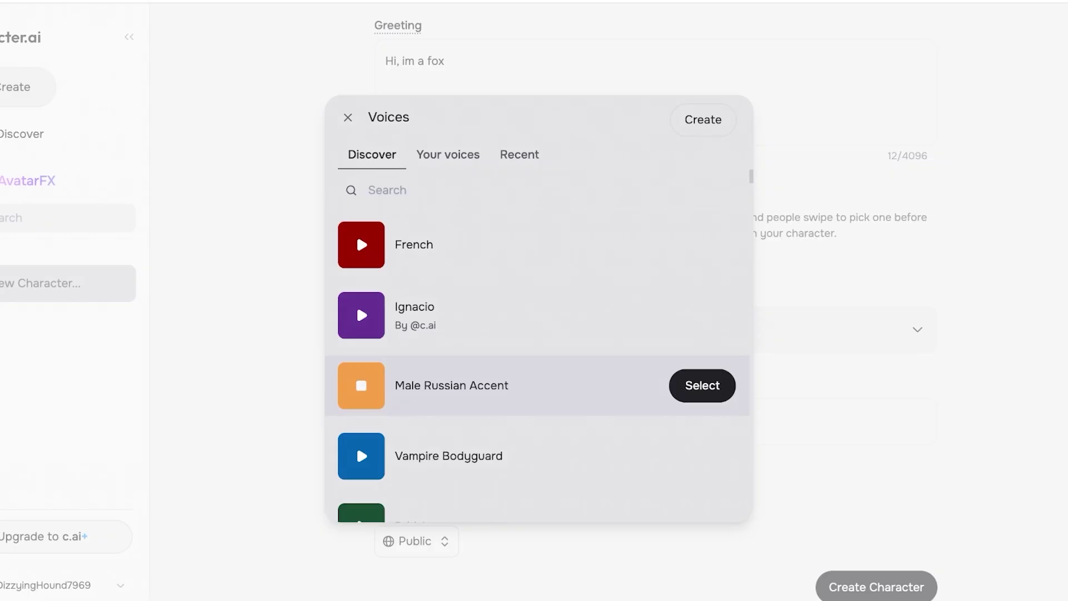
Preview seven community-made Naruto voices, including Naruto Uzumaki and NARUTO
scroll(355, 443, "down", 10)
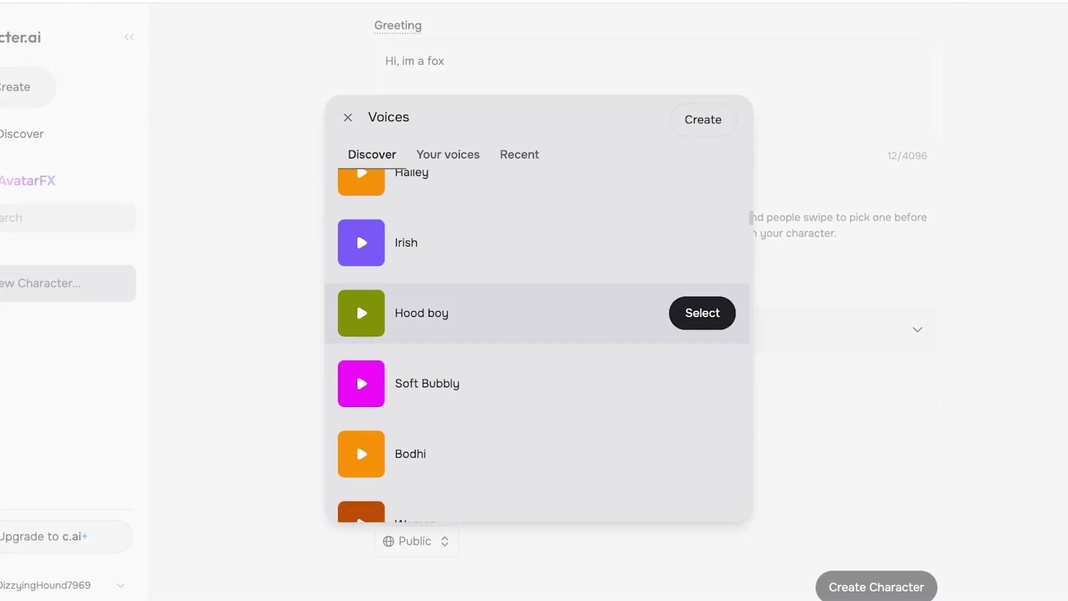
scroll(355, 441, "down", 10)
scroll(355, 390, "down", 10)
left_click(361, 245)
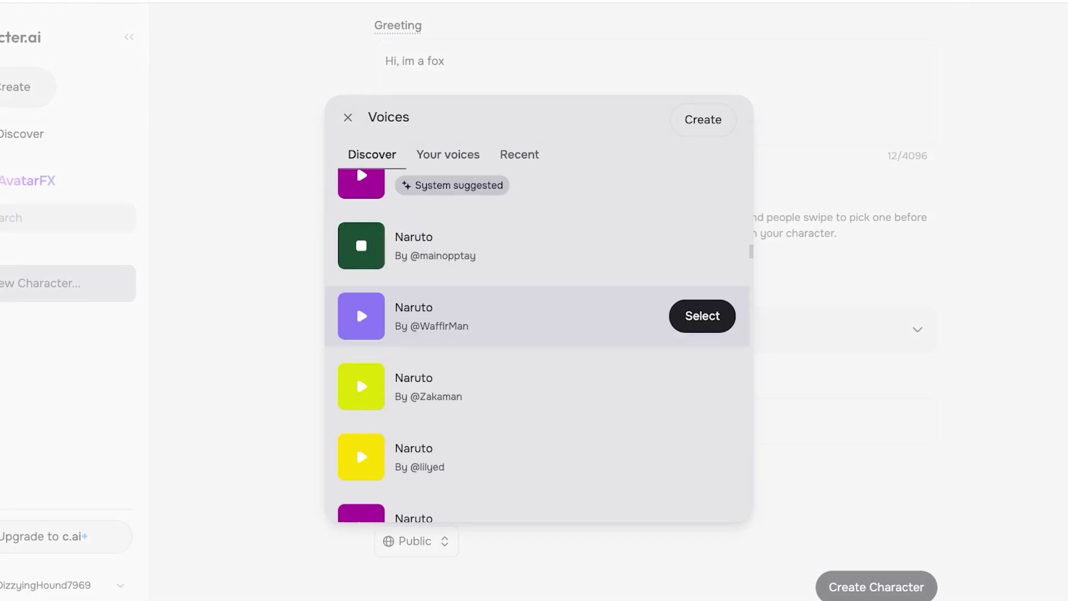
left_click(361, 315)
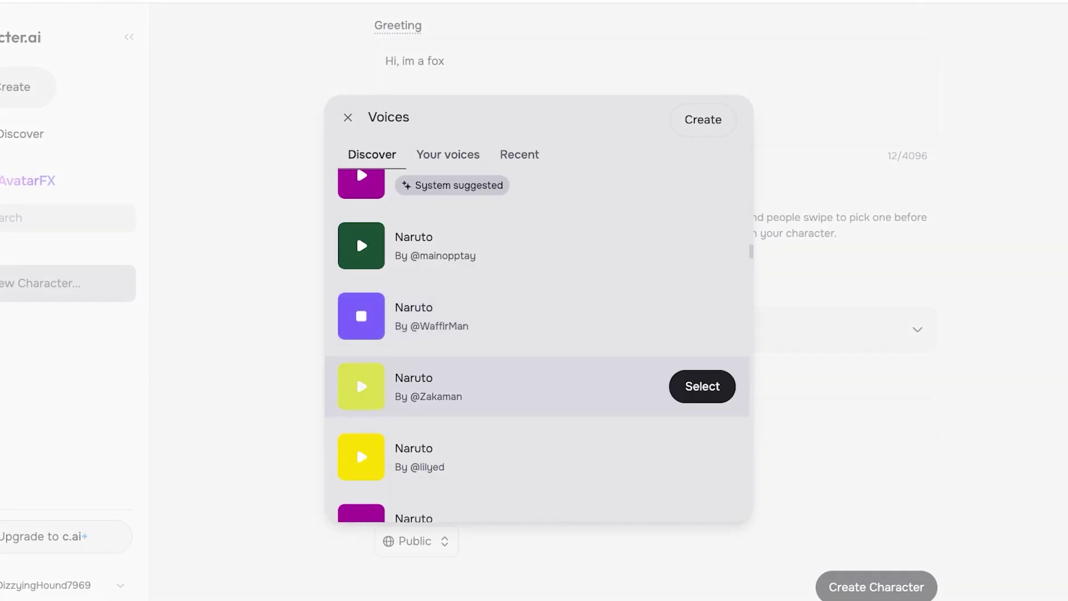
left_click(361, 386)
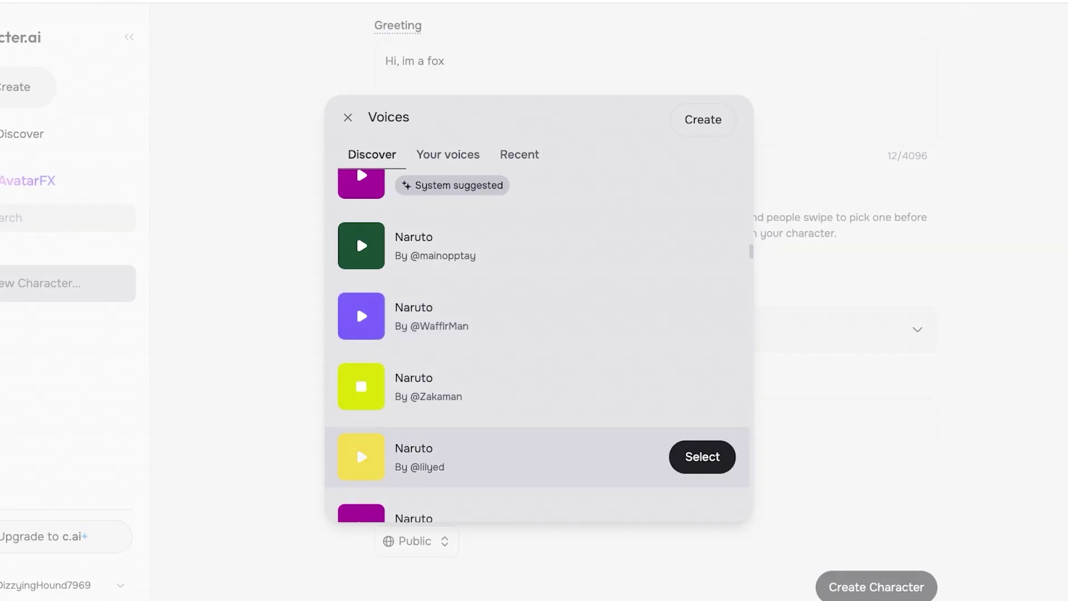
left_click(361, 456)
scroll(356, 371, "down", 3)
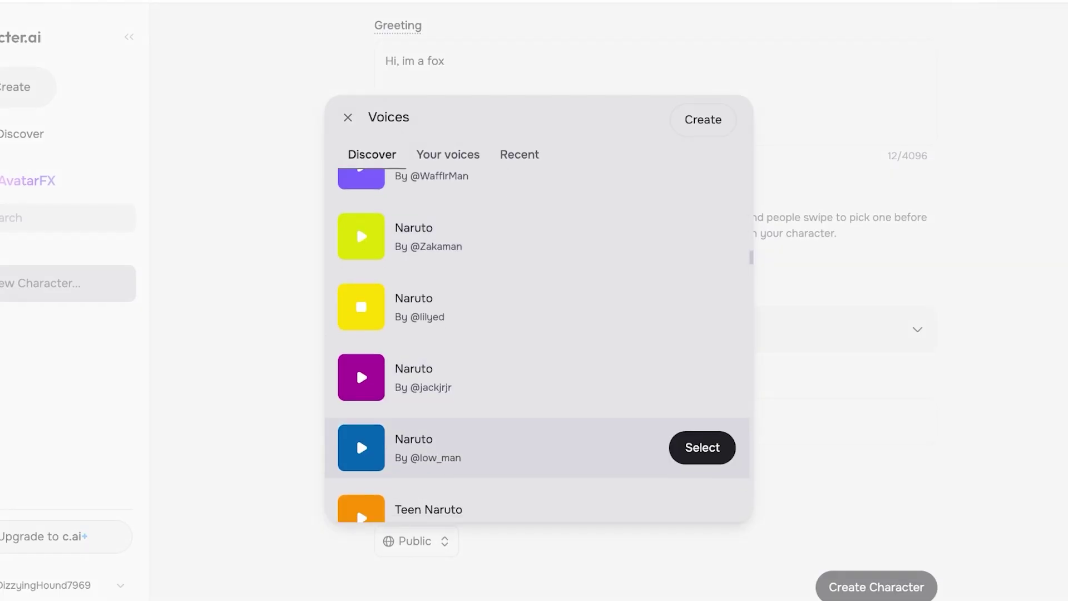
scroll(356, 434, "down", 5)
left_click(361, 267)
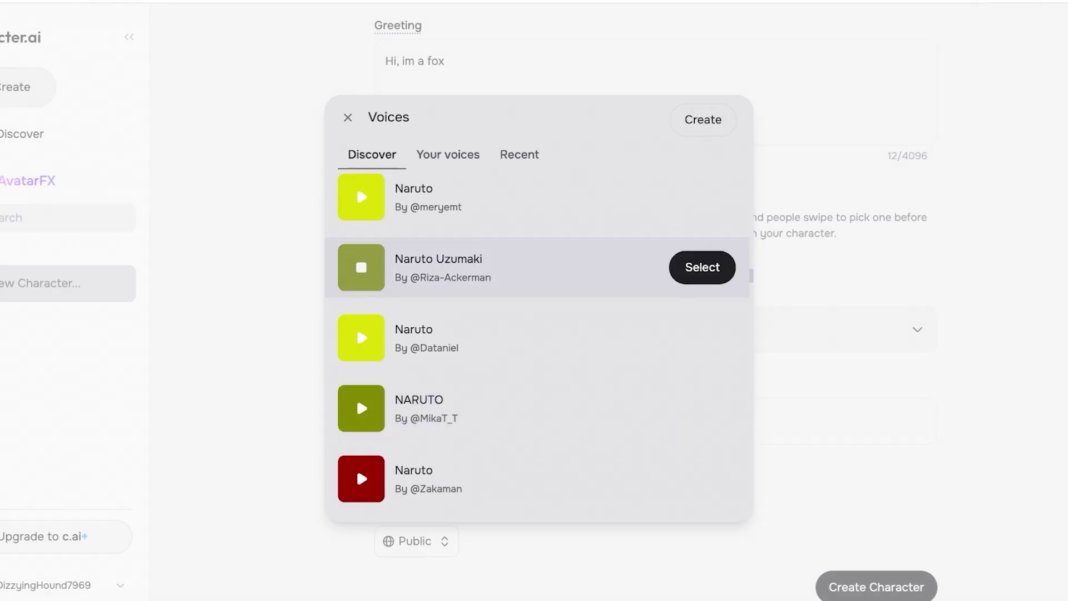
left_click(361, 338)
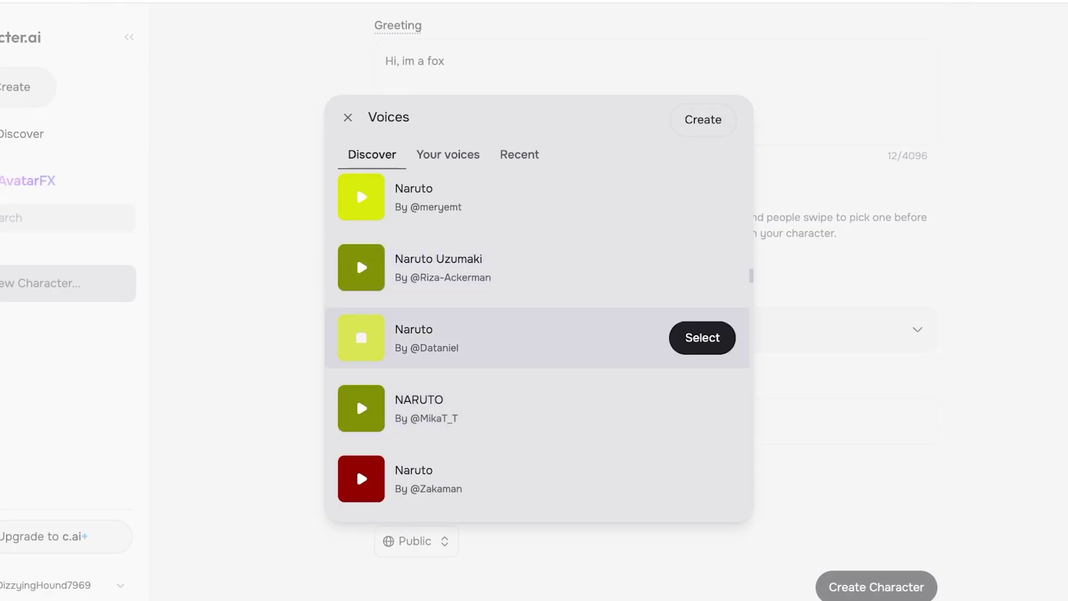
left_click(361, 408)
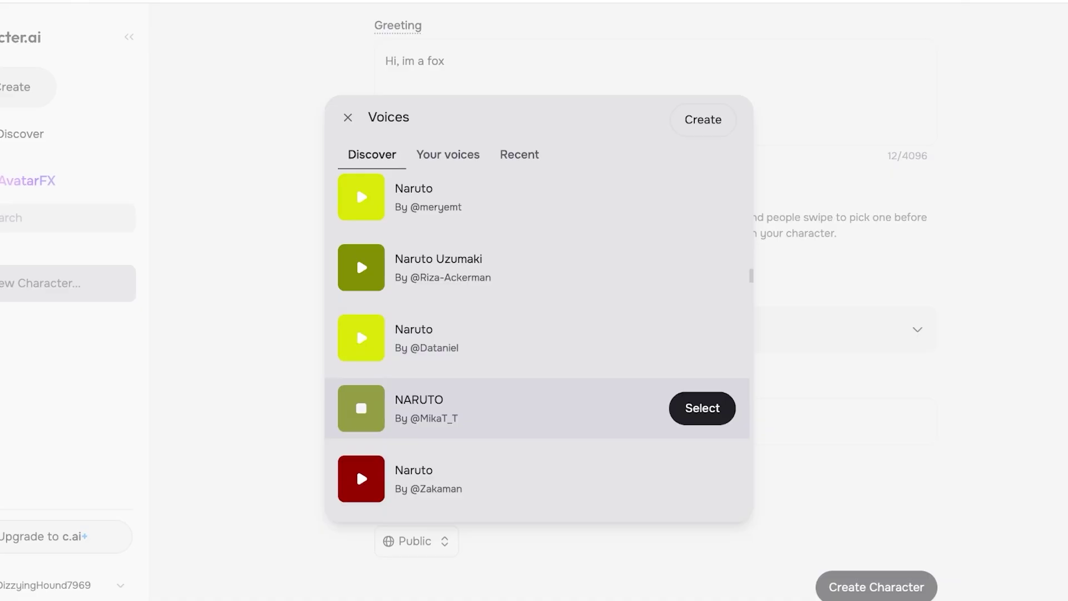
Replay the first community Naruto voice and preview the system-suggested Naruto voice
scroll(361, 337, "up", 4)
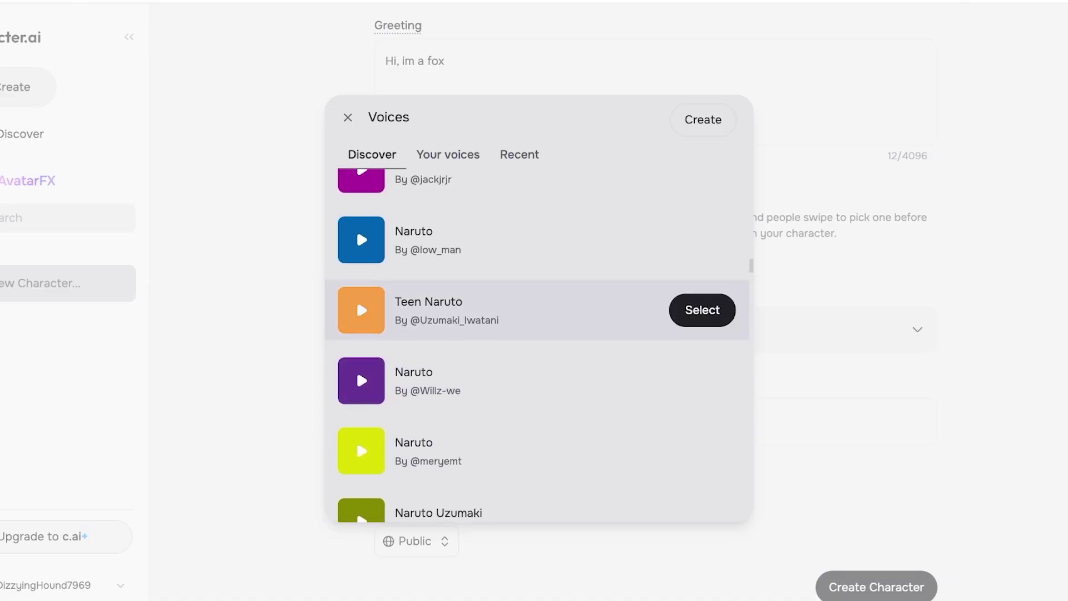
scroll(361, 310, "up", 5)
left_click(361, 265)
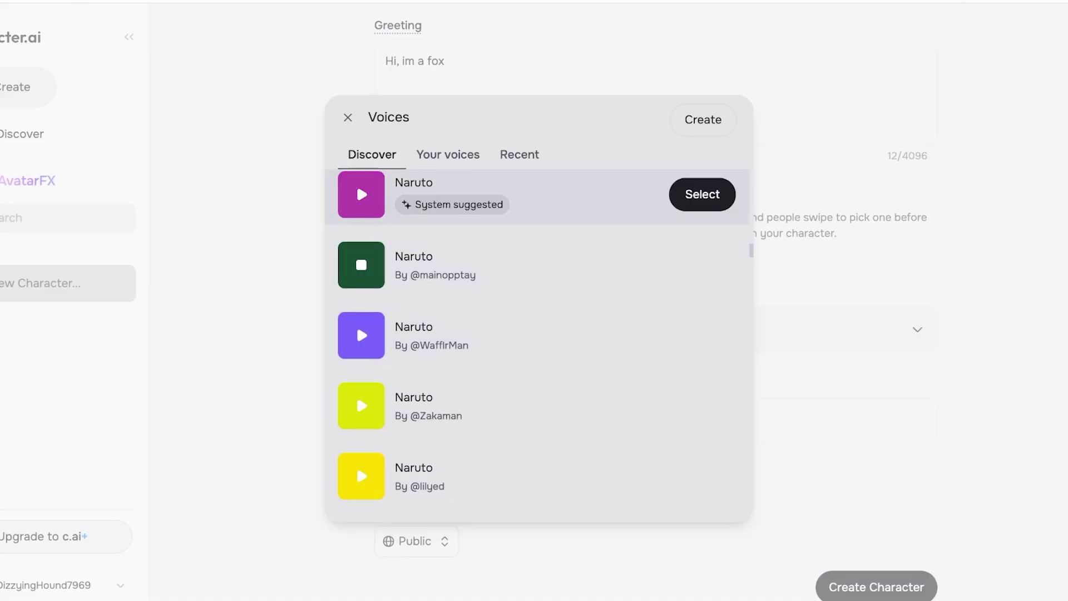
left_click(361, 194)
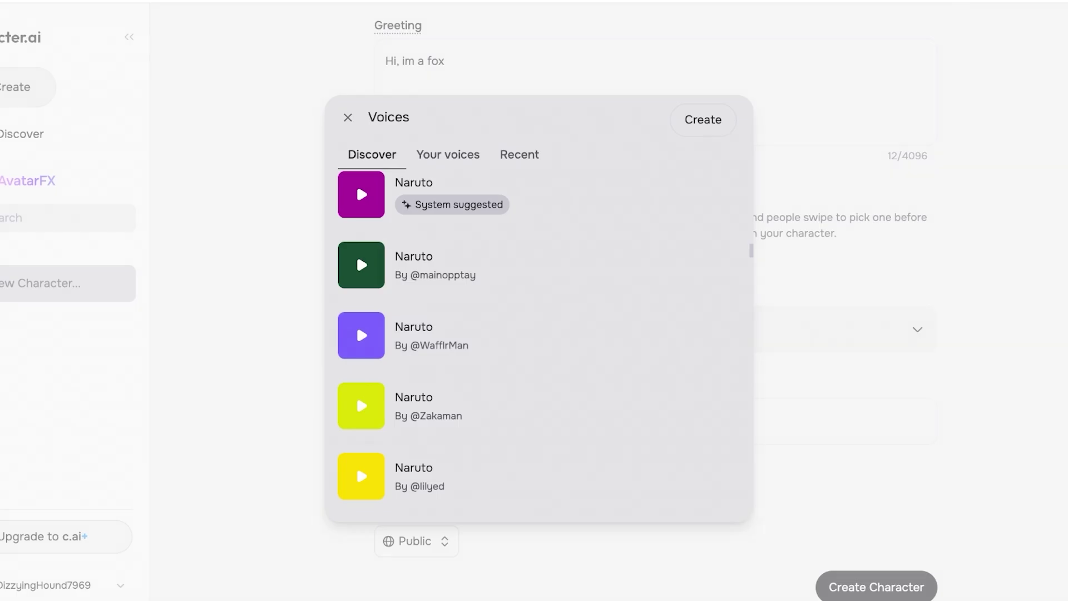
scroll(534, 345, "up", 3)
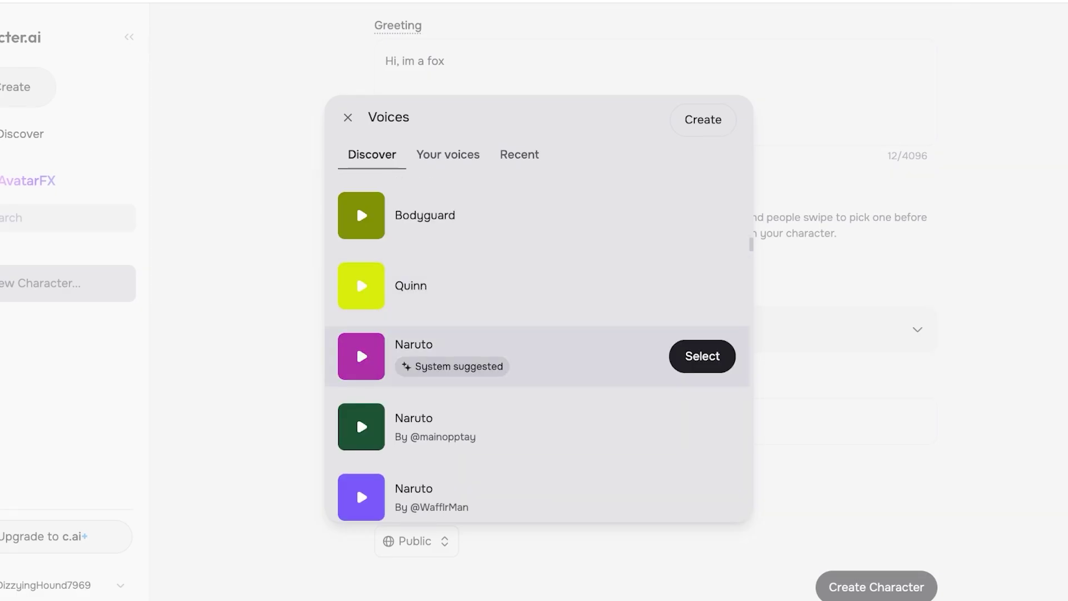
Choose the system-suggested Naruto voice, tag Anime, Fantasy and Romance, and create the character
left_click(702, 356)
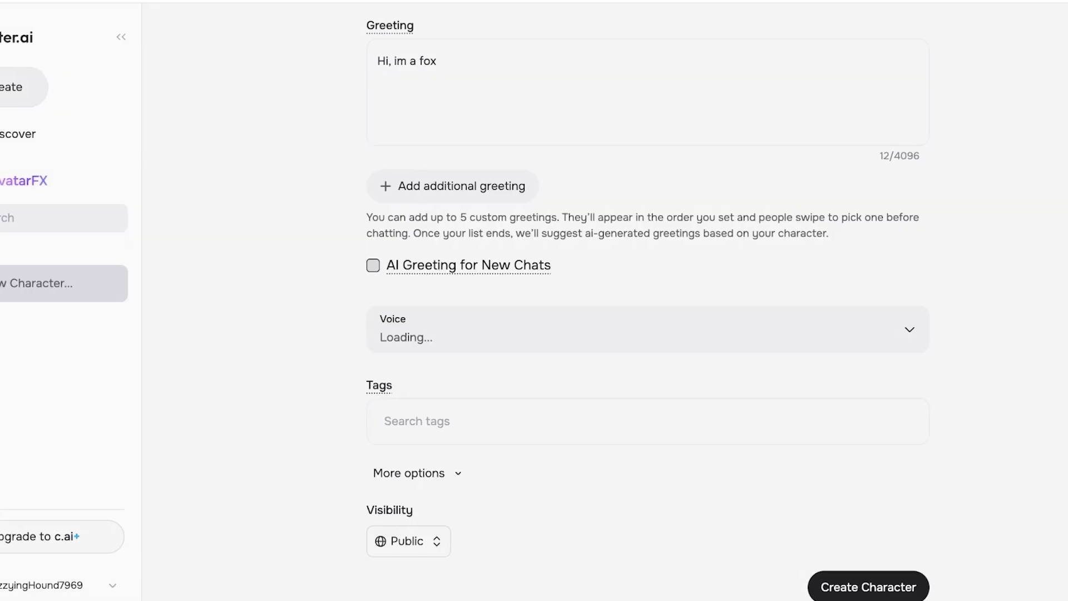
left_click(369, 421)
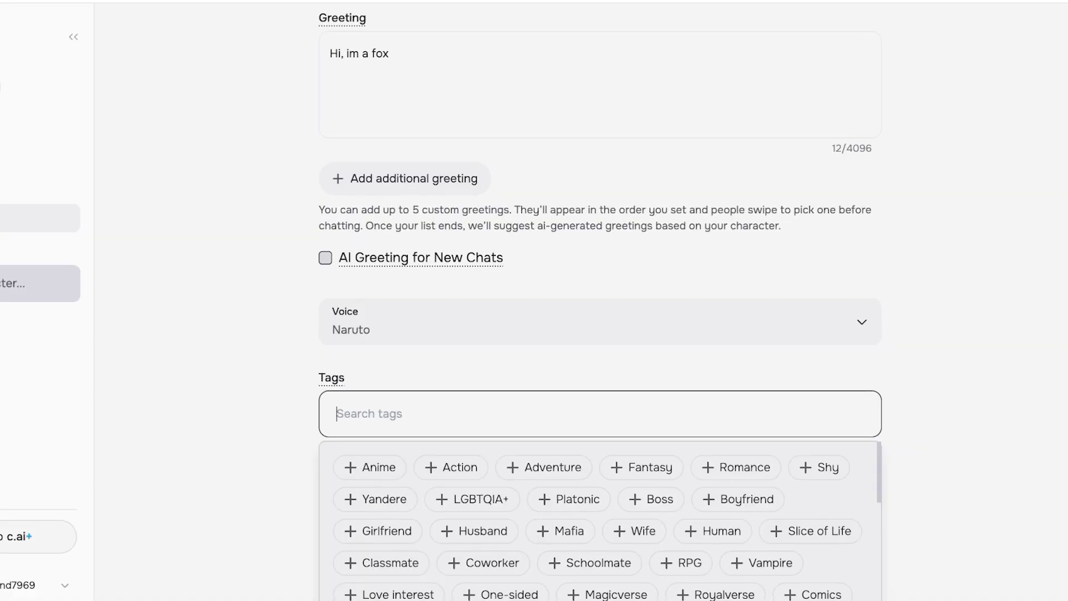
left_click(375, 401)
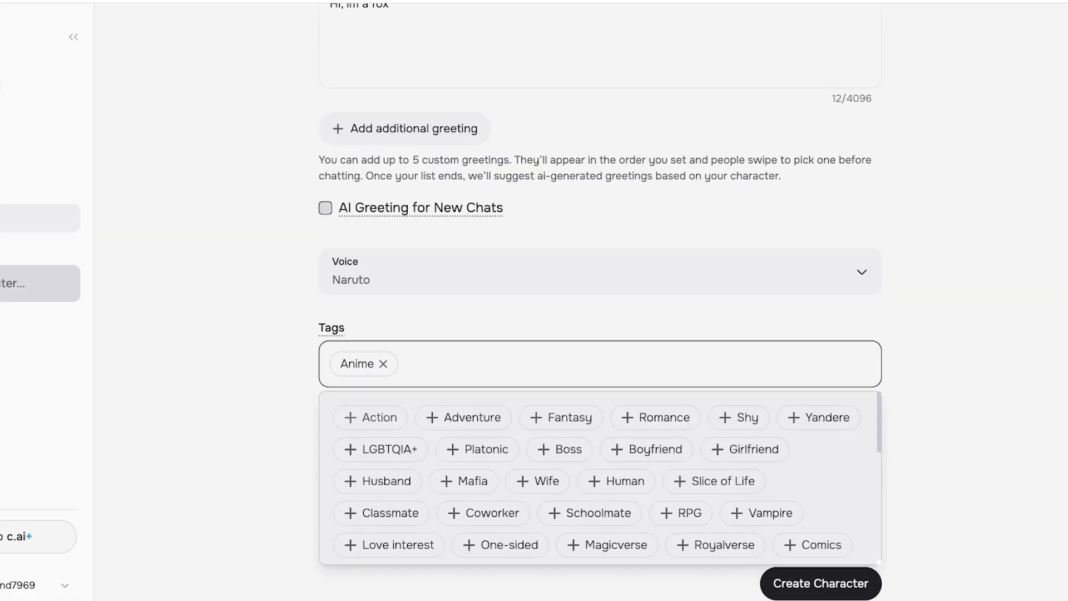
left_click(562, 418)
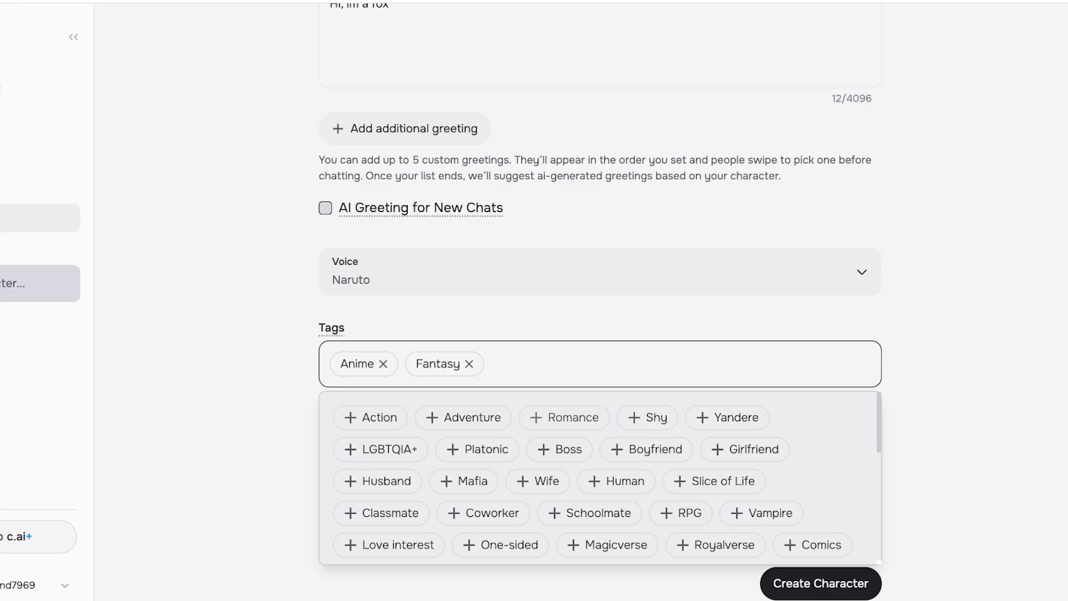
left_click(559, 417)
scroll(598, 479, "down", 1)
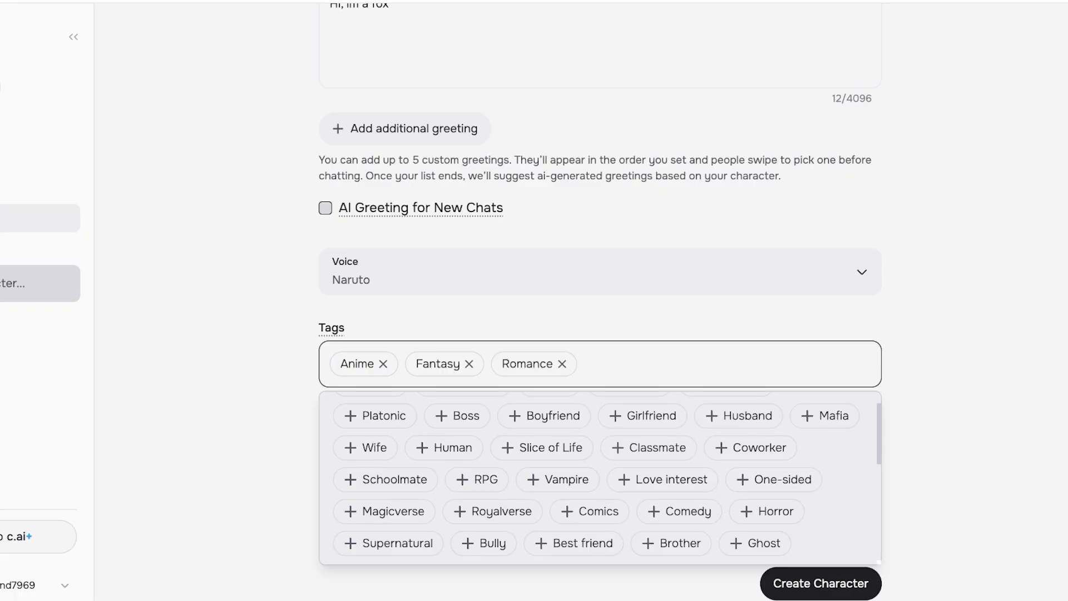
left_click(821, 583)
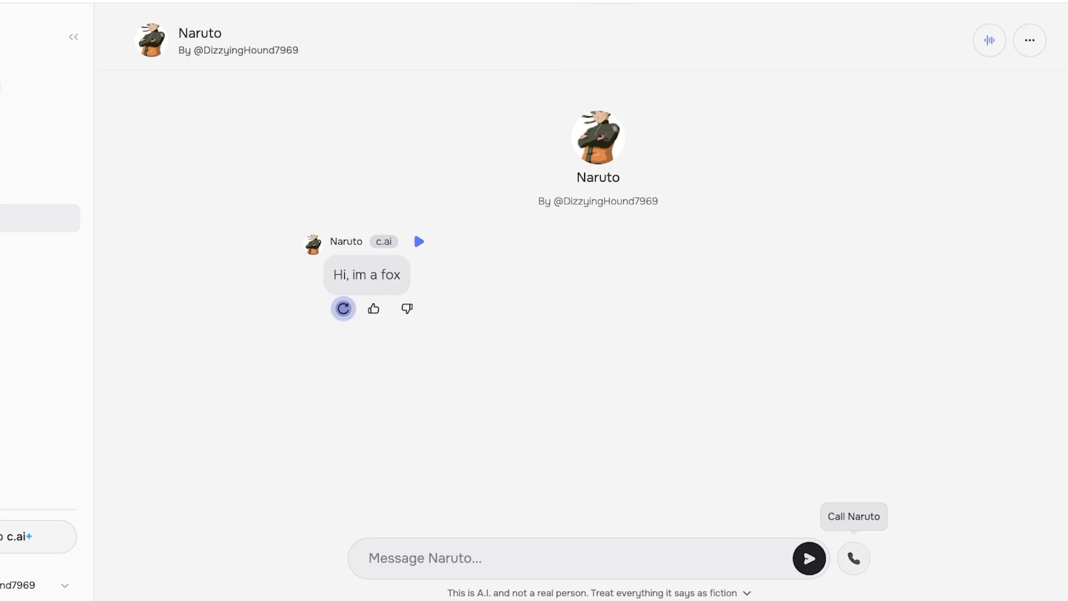
Glance at Naruto's info panel, close it, and call Naruto by voice
left_click(369, 558)
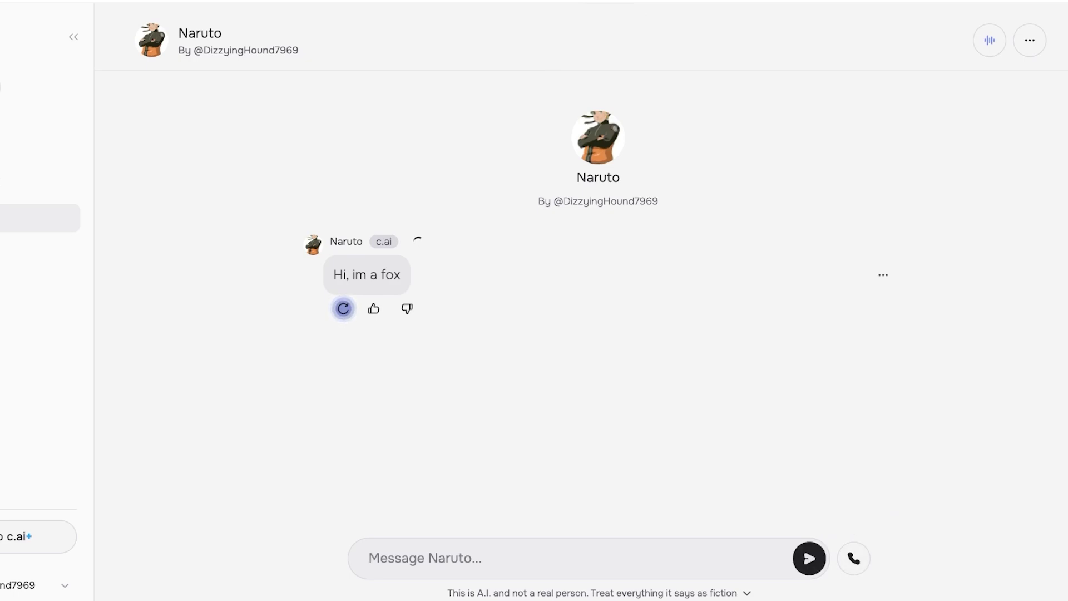
left_click(1029, 40)
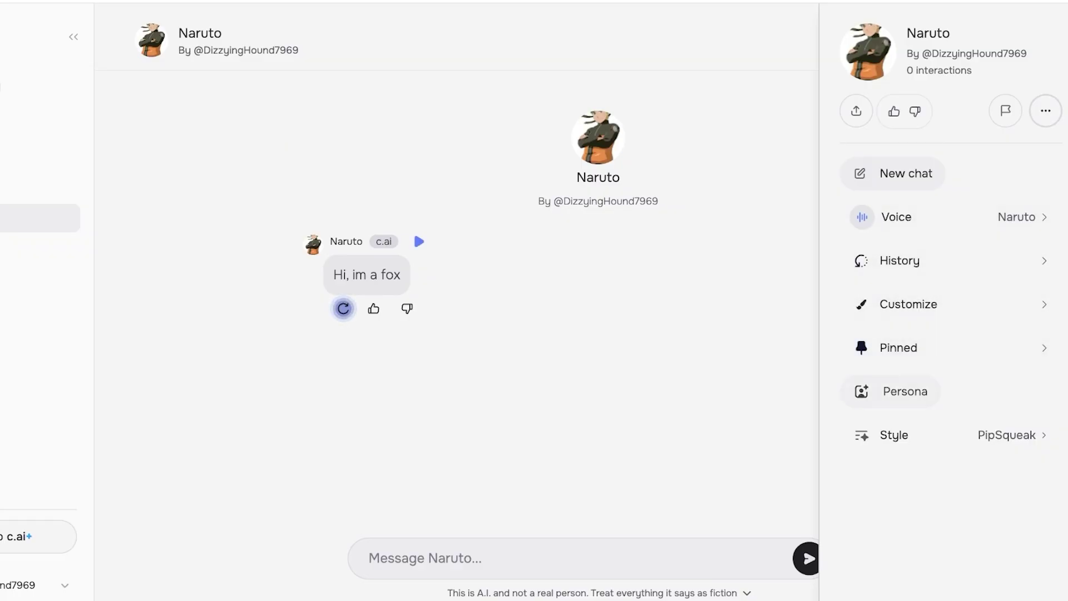
key("Escape")
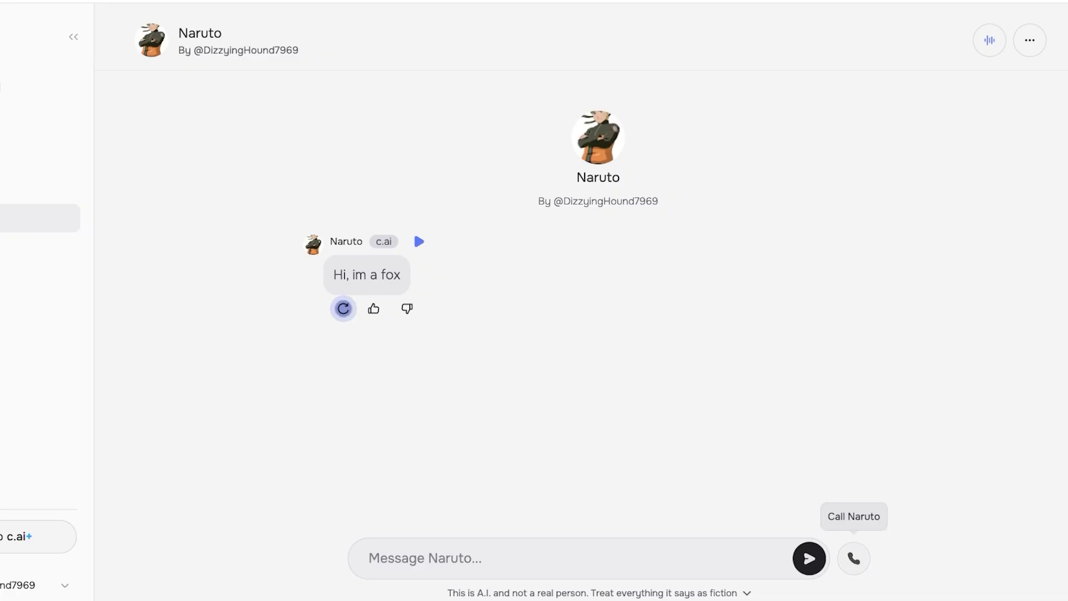
left_click(854, 558)
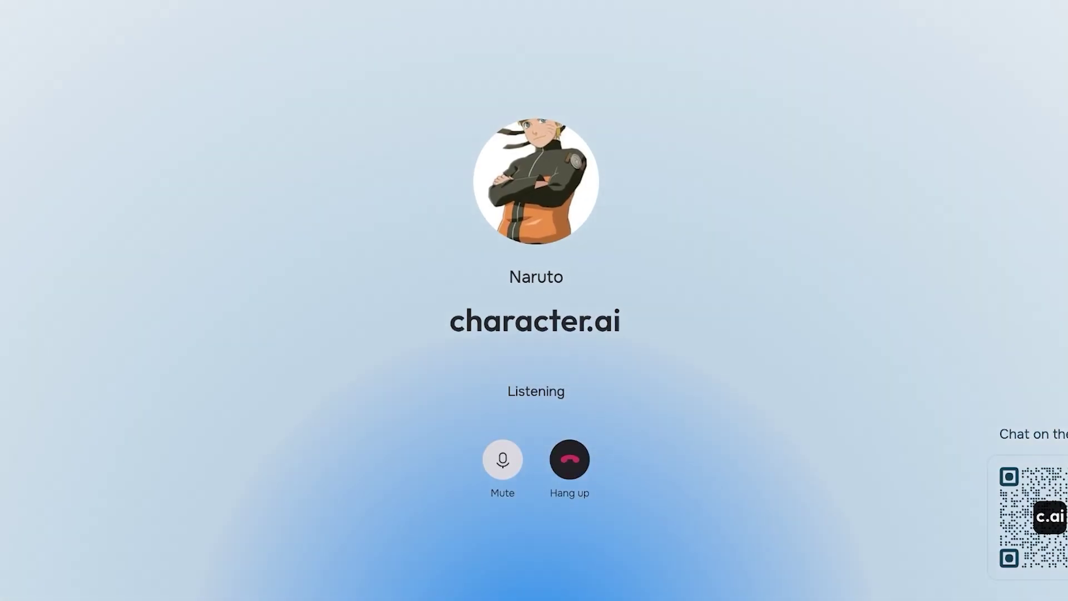
Mute and then unmute the microphone to ask Naruto about saving the world
key("m")
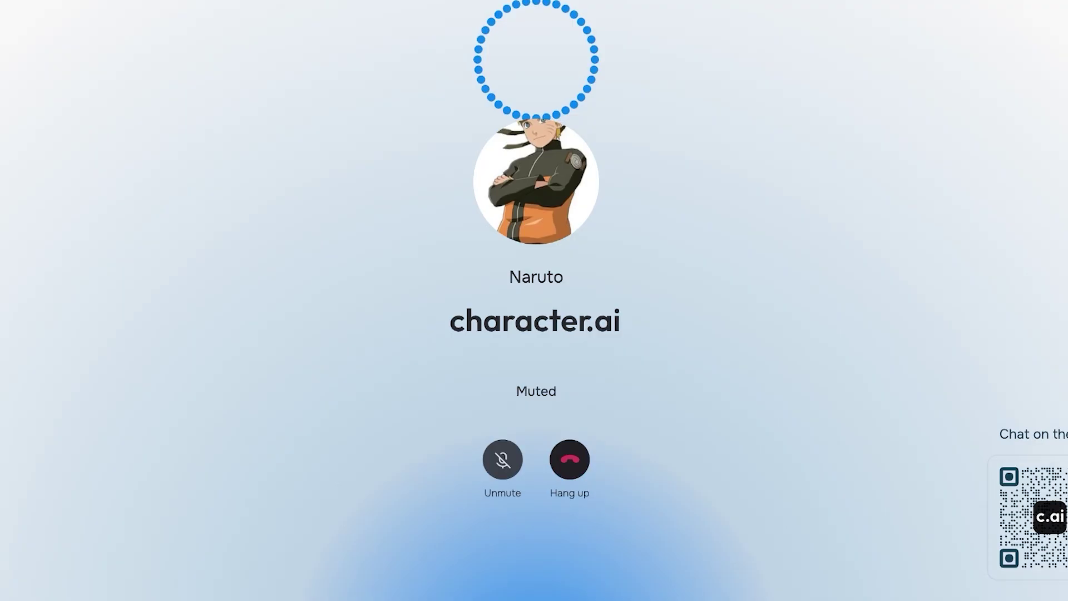
key("m")
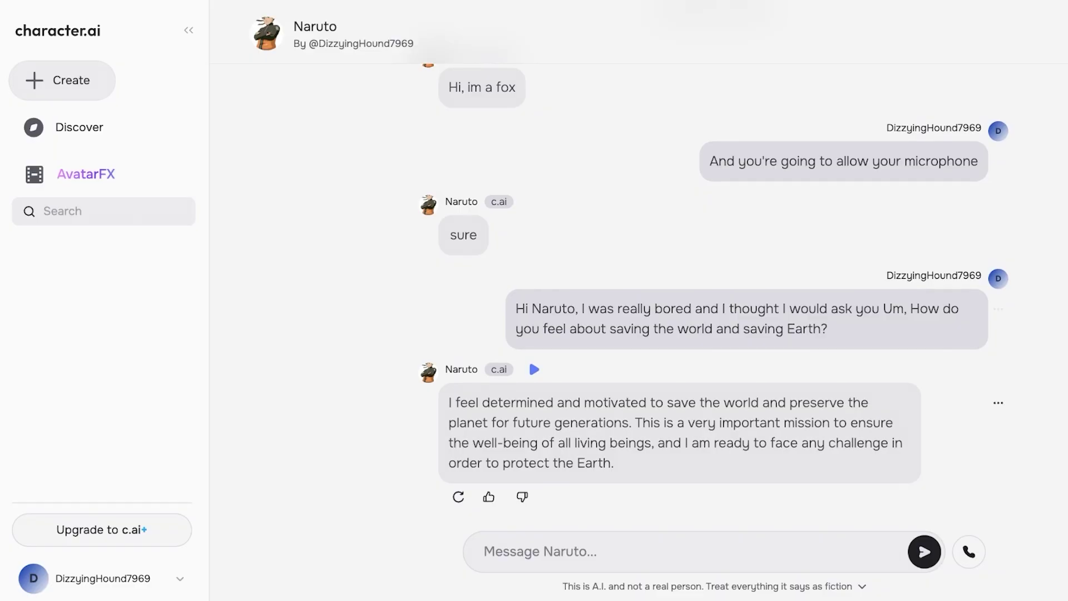
Go back from the Naruto chat to the Discover page showing Featured, Popular and Trending characters
scroll(712, 334, "up", 3)
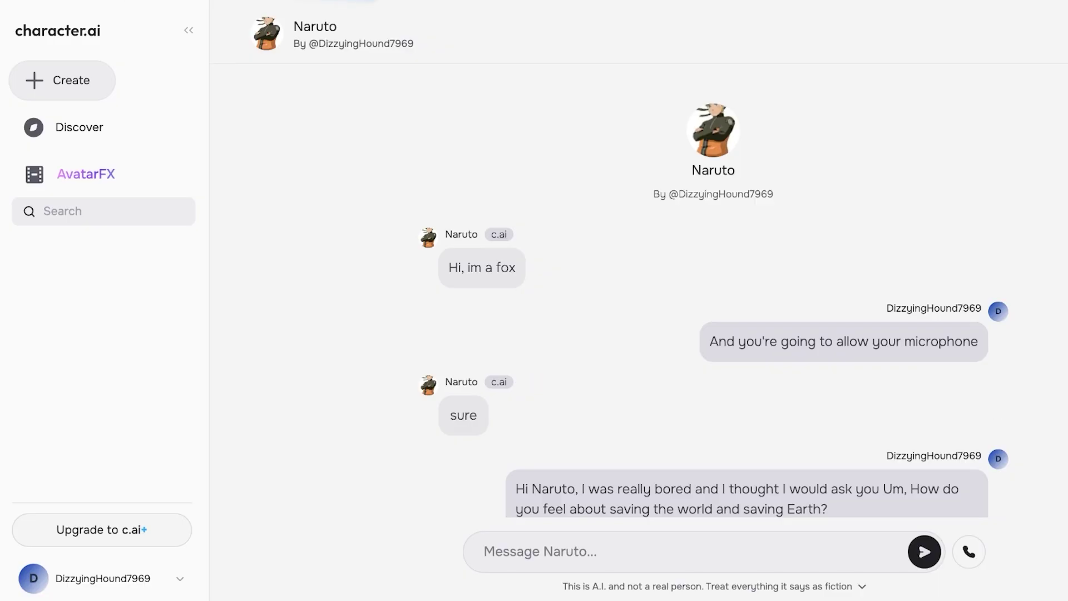
key("alt+Left")
scroll(651, 300, "down", 9)
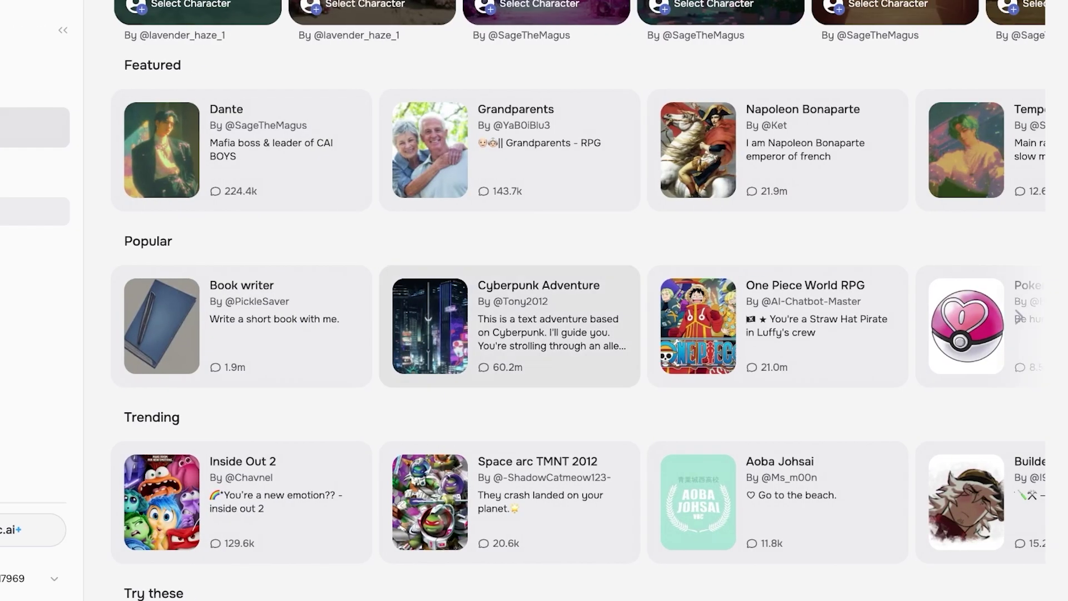
scroll(509, 325, "down", 13)
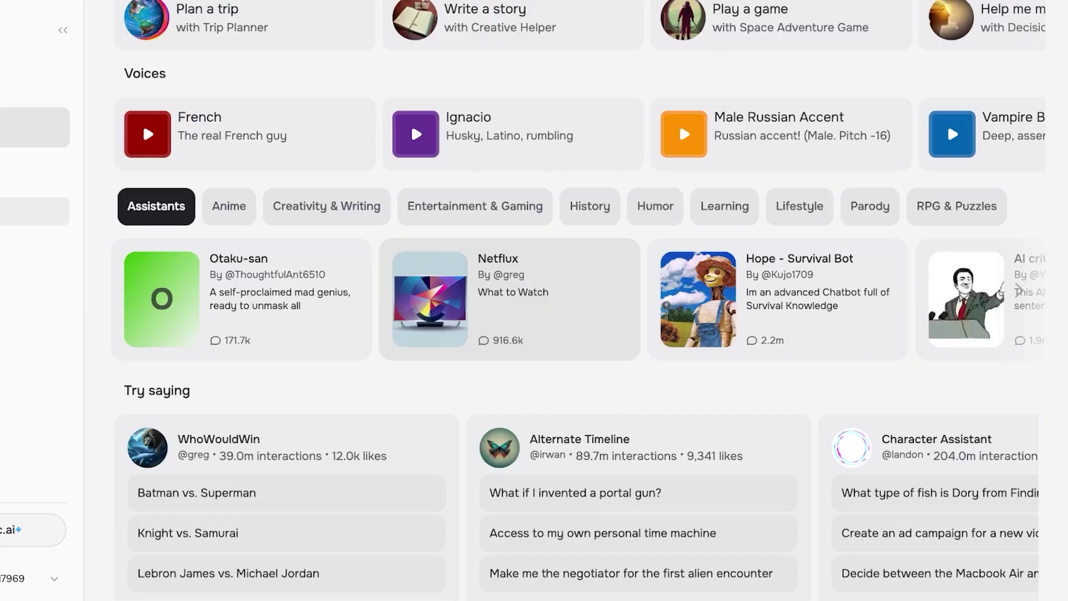
scroll(579, 300, "down", 7)
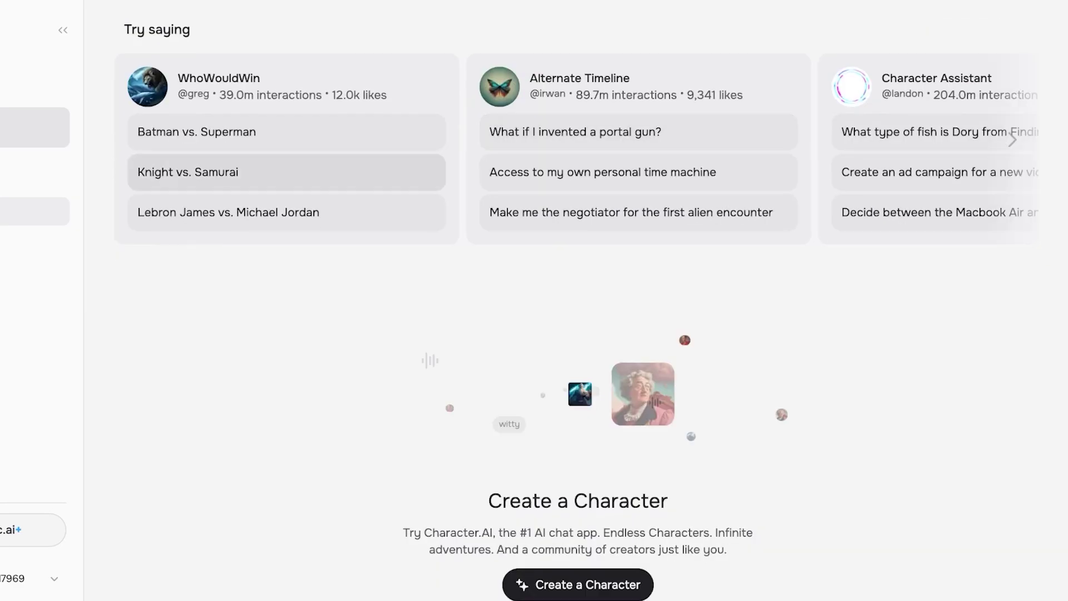
scroll(579, 300, "down", 4)
scroll(578, 300, "up", 14)
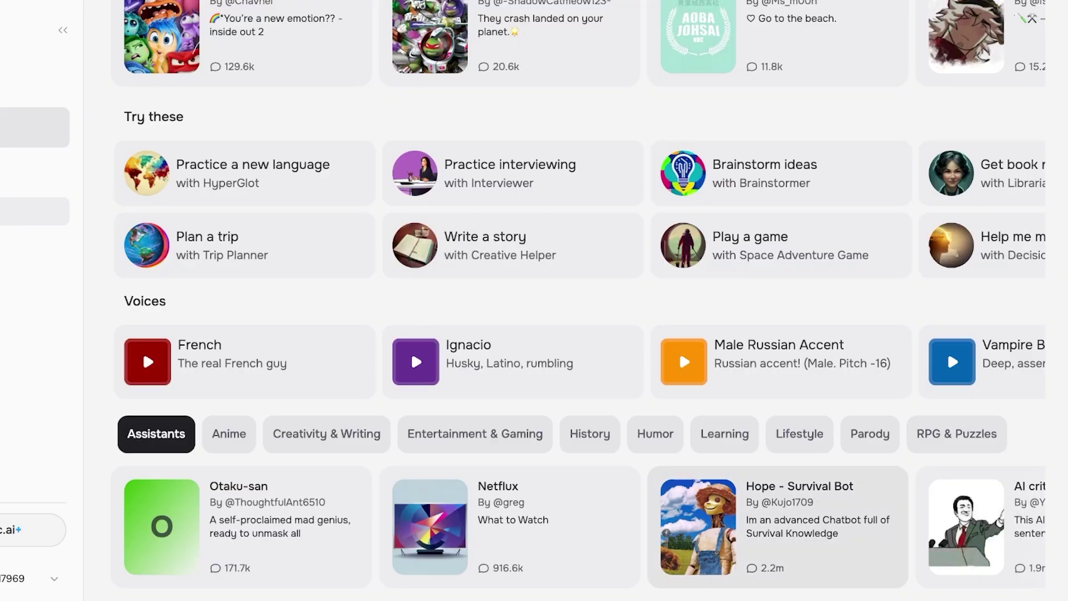
scroll(578, 300, "up", 10)
scroll(578, 300, "up", 3)
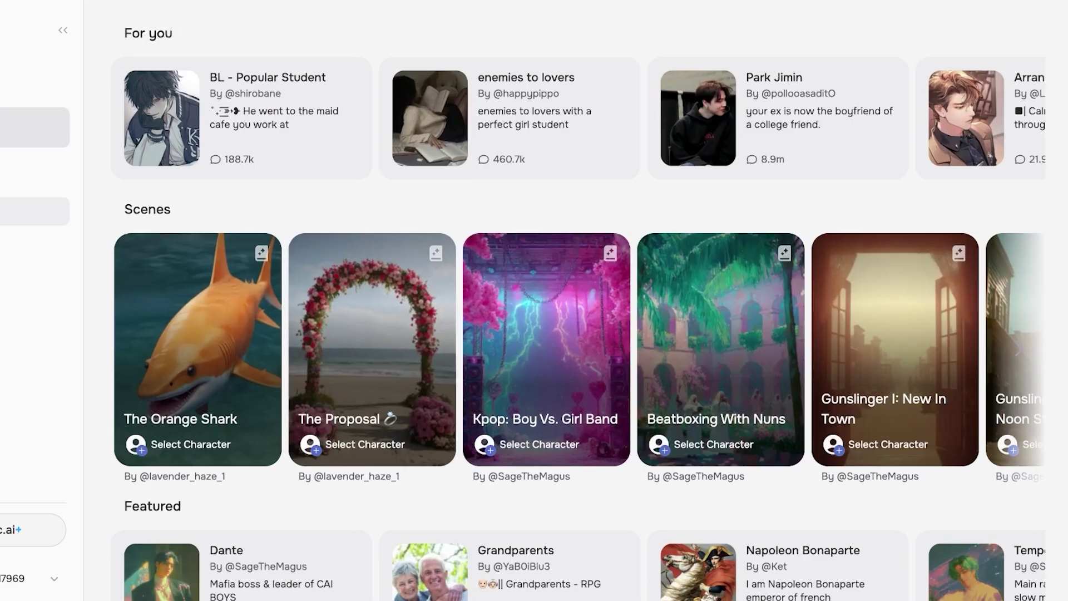
scroll(578, 301, "down", 3)
scroll(578, 300, "up", 3)
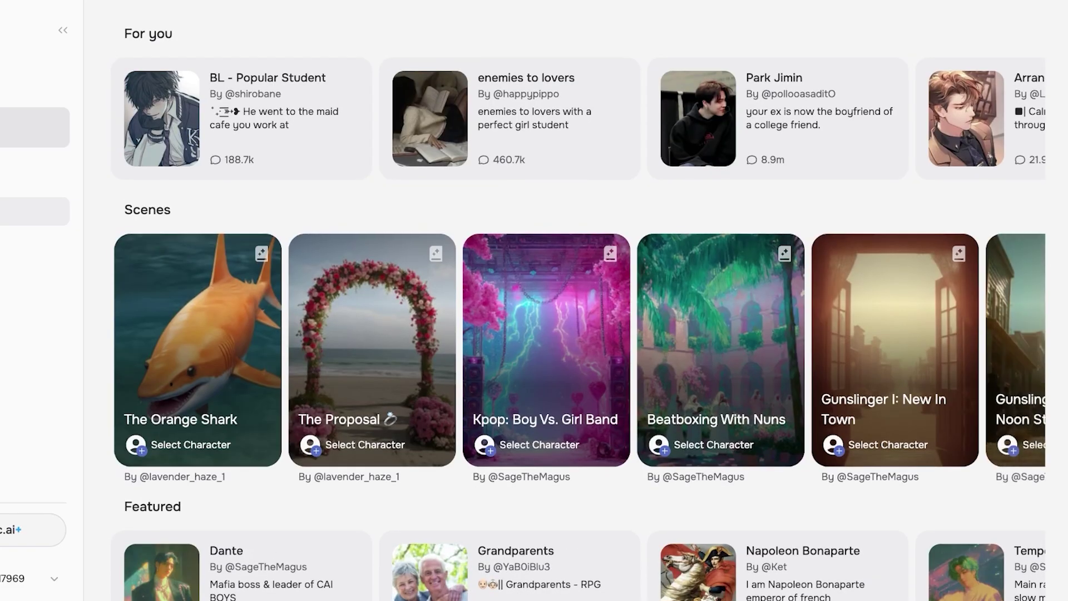
scroll(579, 300, "up", 1)
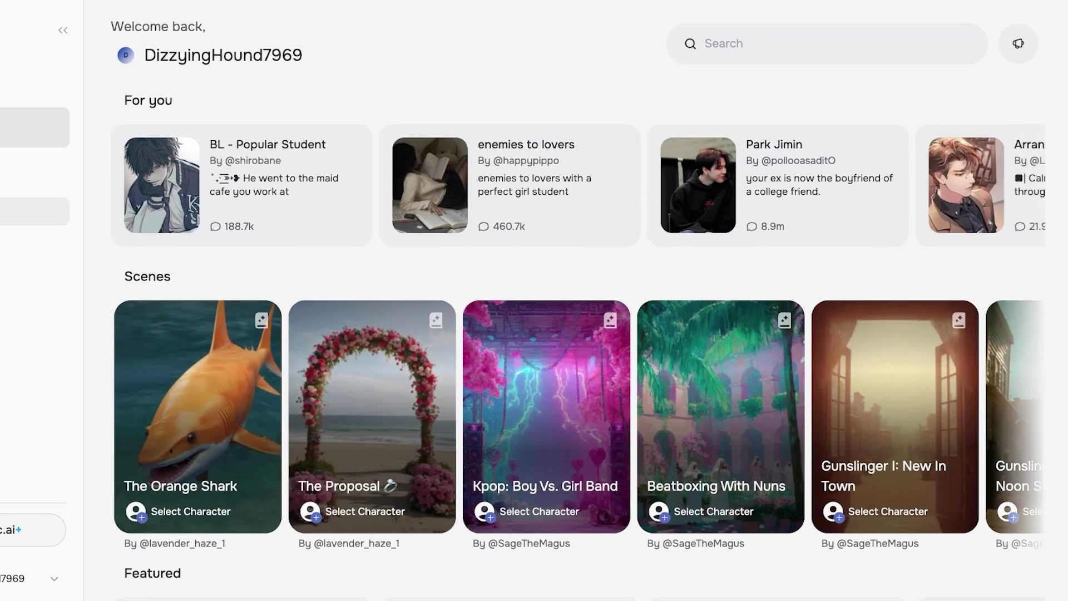
scroll(578, 301, "down", 3)
scroll(578, 301, "down", 4)
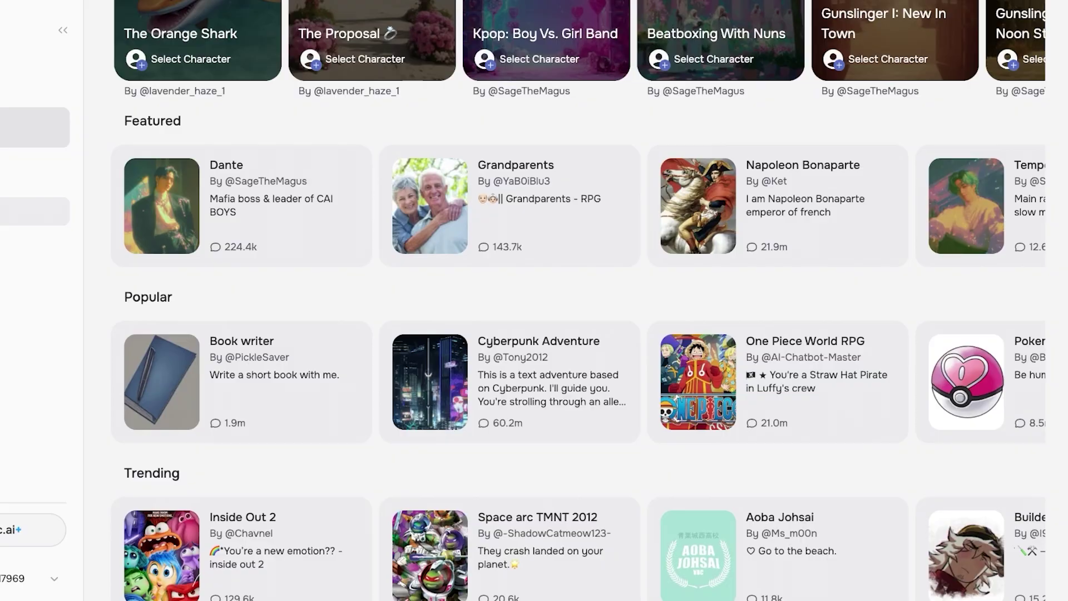
scroll(1018, 211, "down", 2)
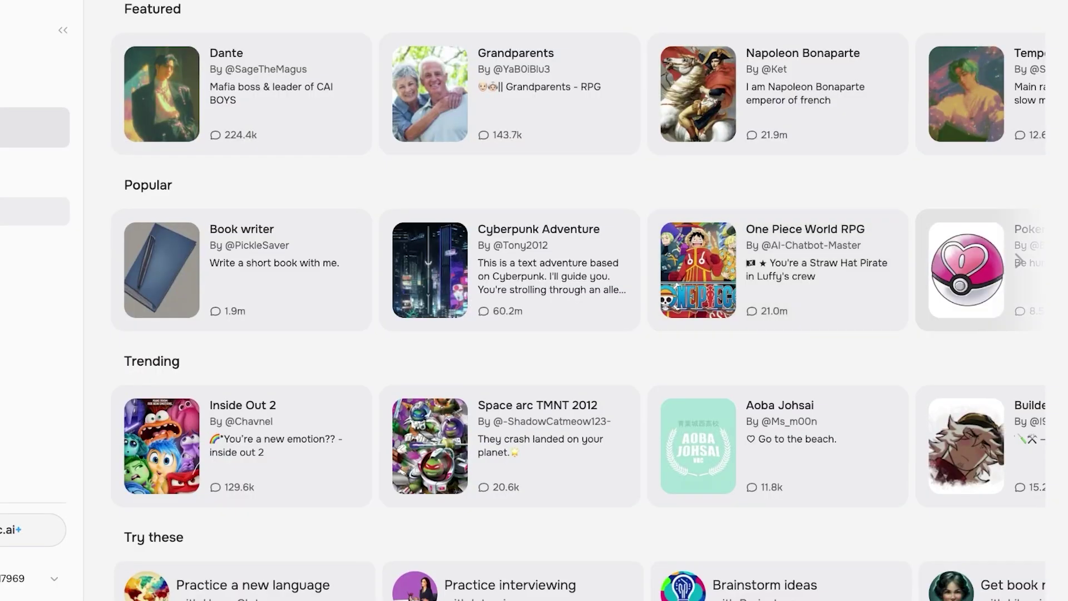
Advance Featured twice and Popular four times so Napoleon Bonaparte and Son Goku lead those rows
scroll(1018, 207, "up", 3)
left_click(1018, 207)
left_click(1018, 207)
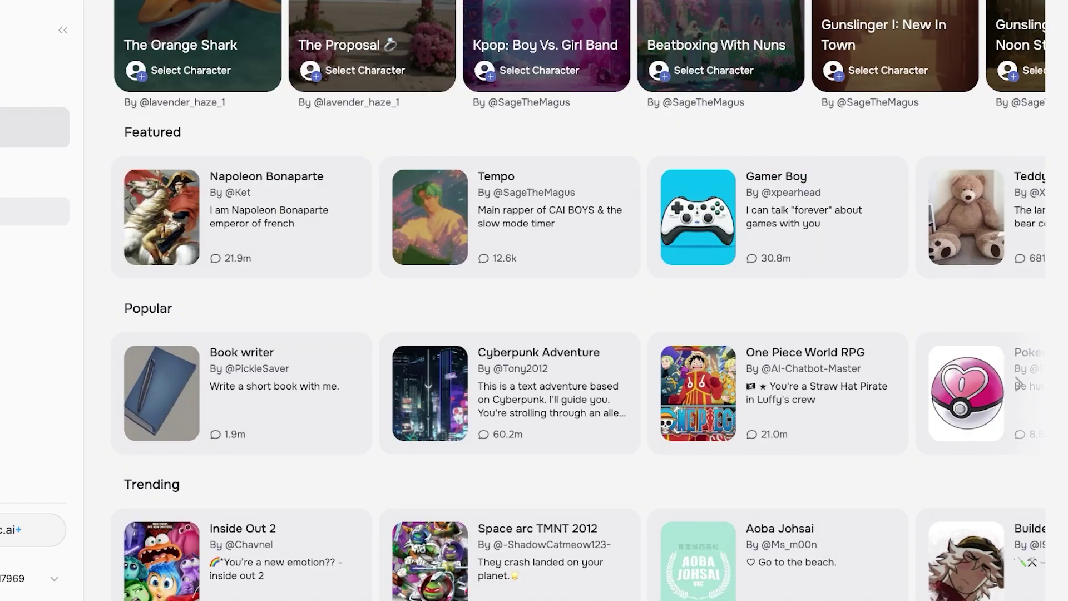
left_click(1018, 384)
left_click(1018, 383)
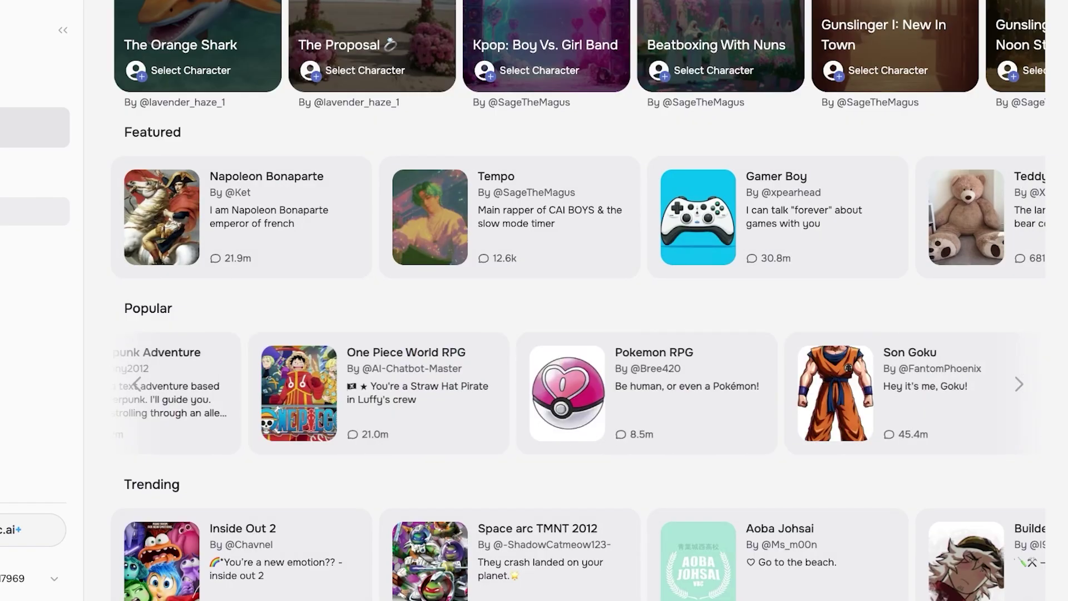
left_click(1019, 384)
left_click(1018, 384)
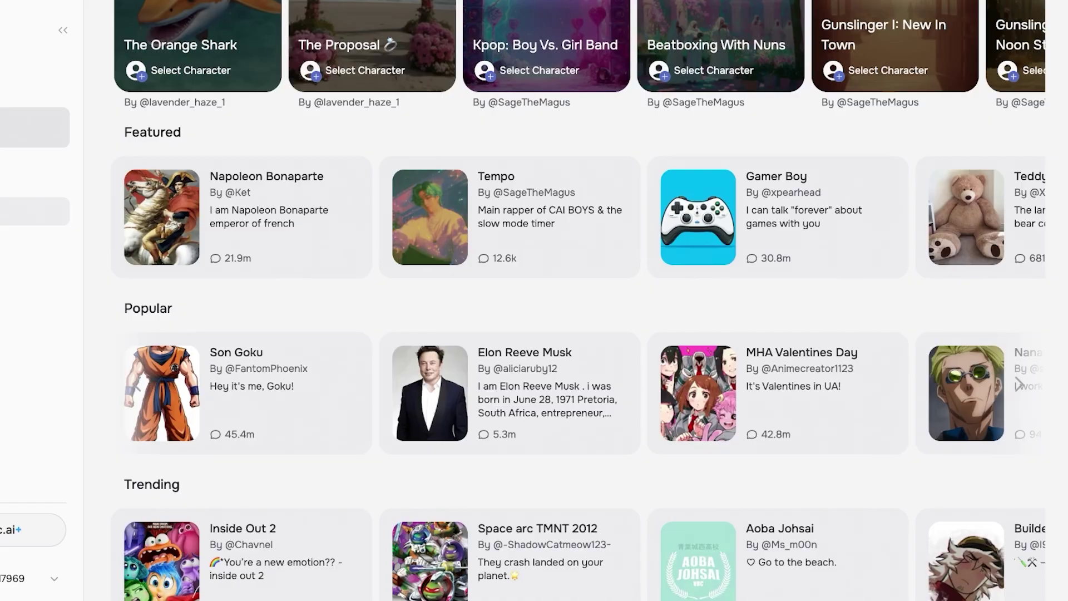
scroll(1019, 384, "up", 3)
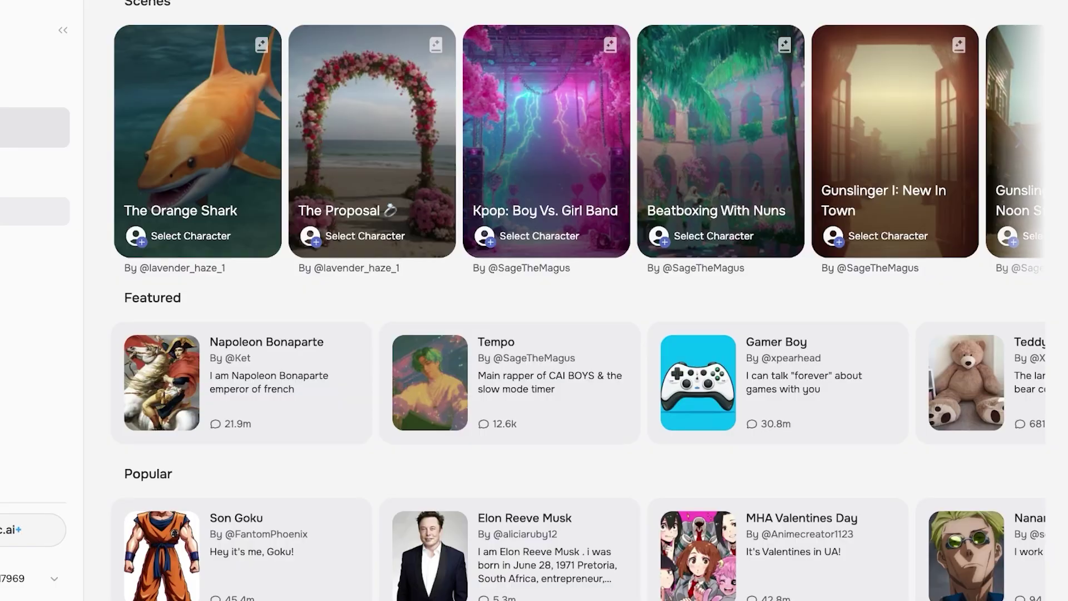